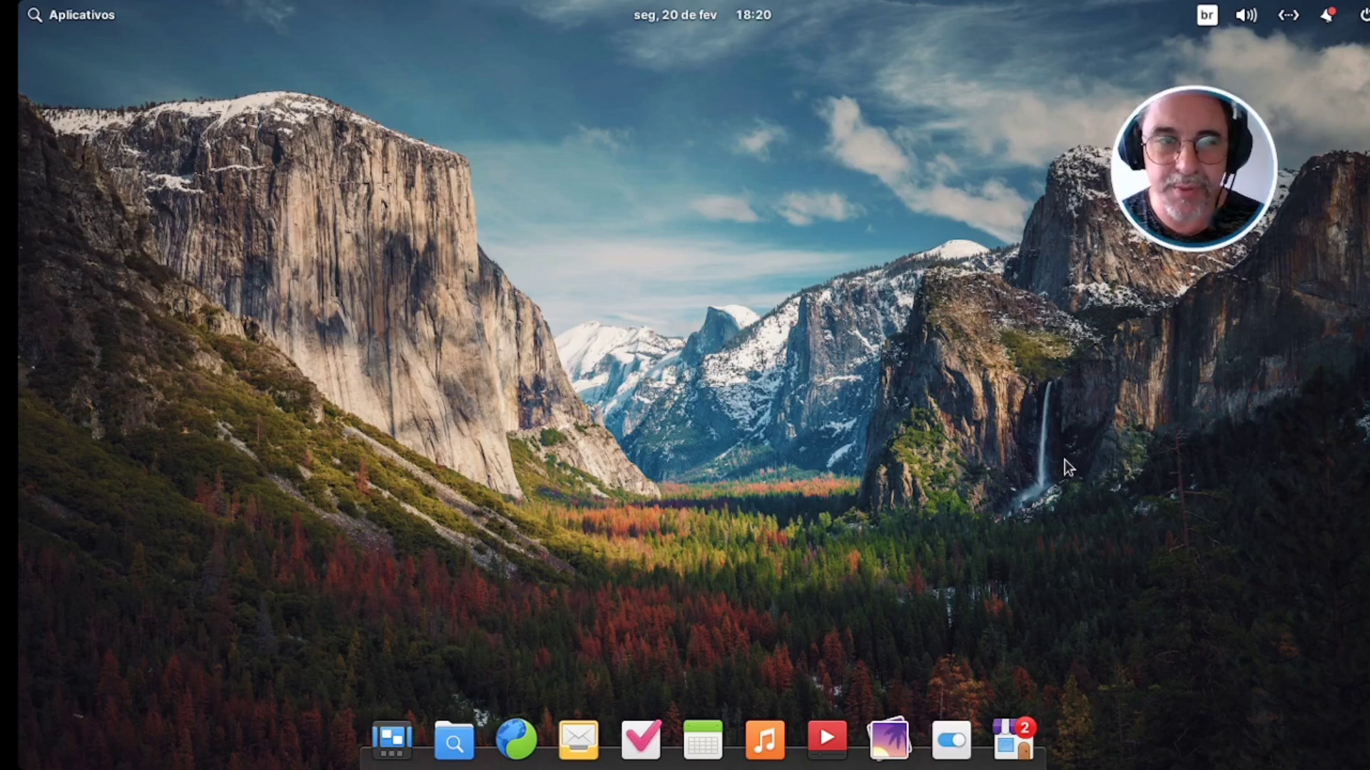
Show the desktop's keyboard shortcut overview, review it and close it
key(super)
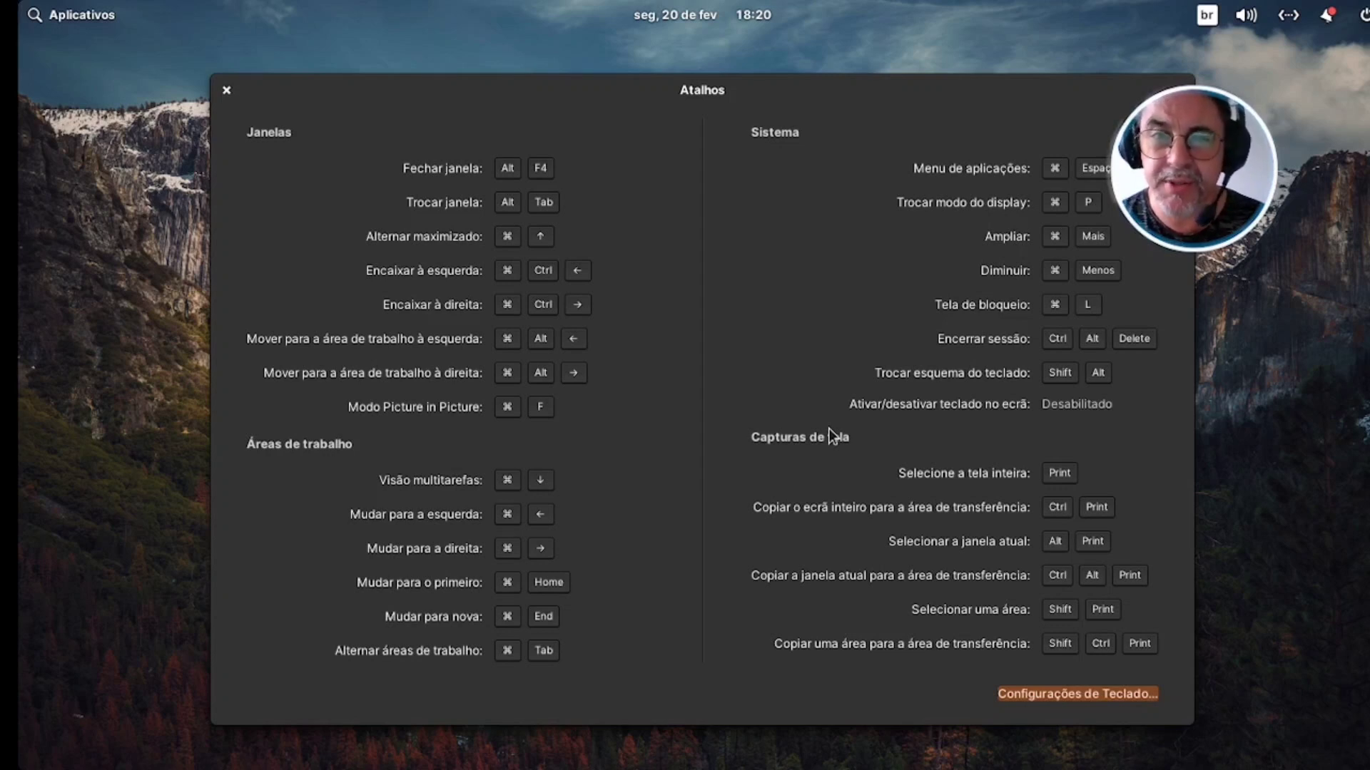
key(Escape)
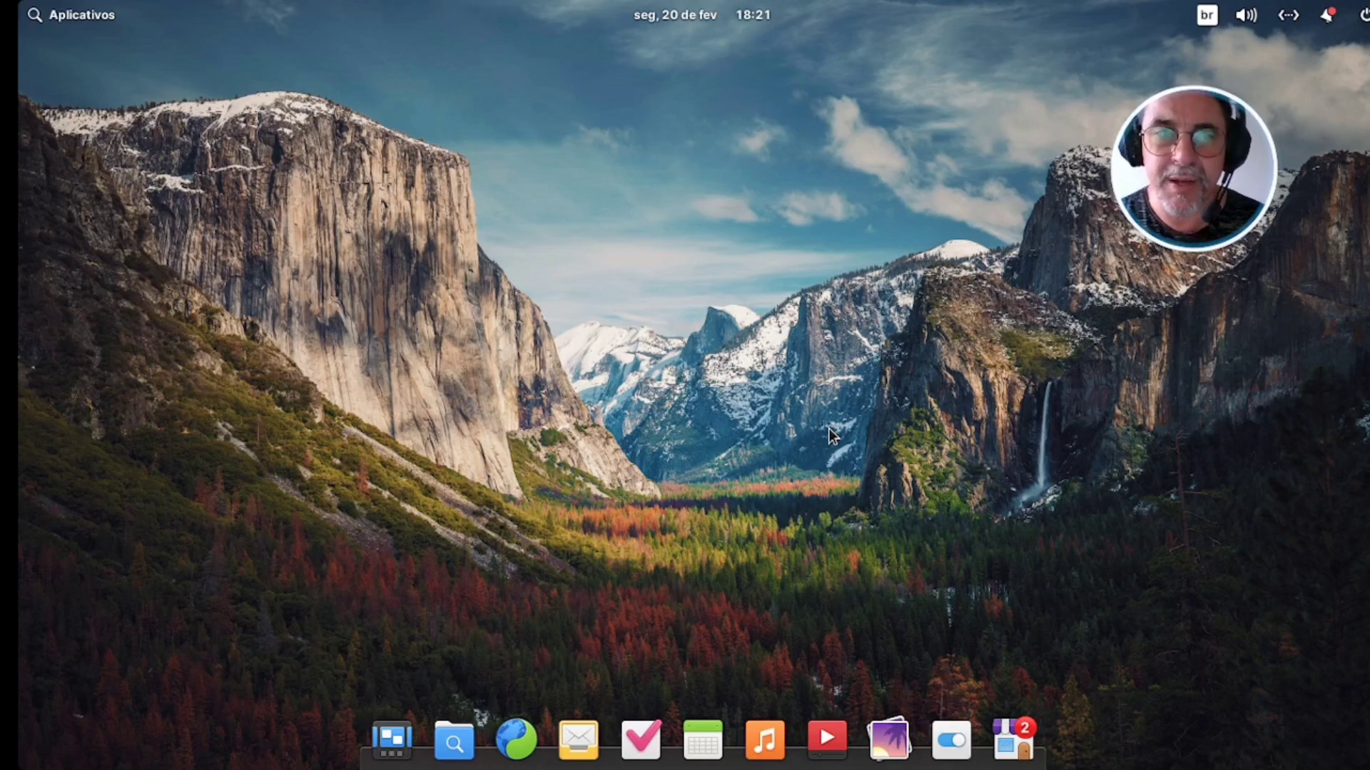
Open the applications menu and look through the installed apps, from Arquivos along the first row to Câmera and on to the second page
key(super)
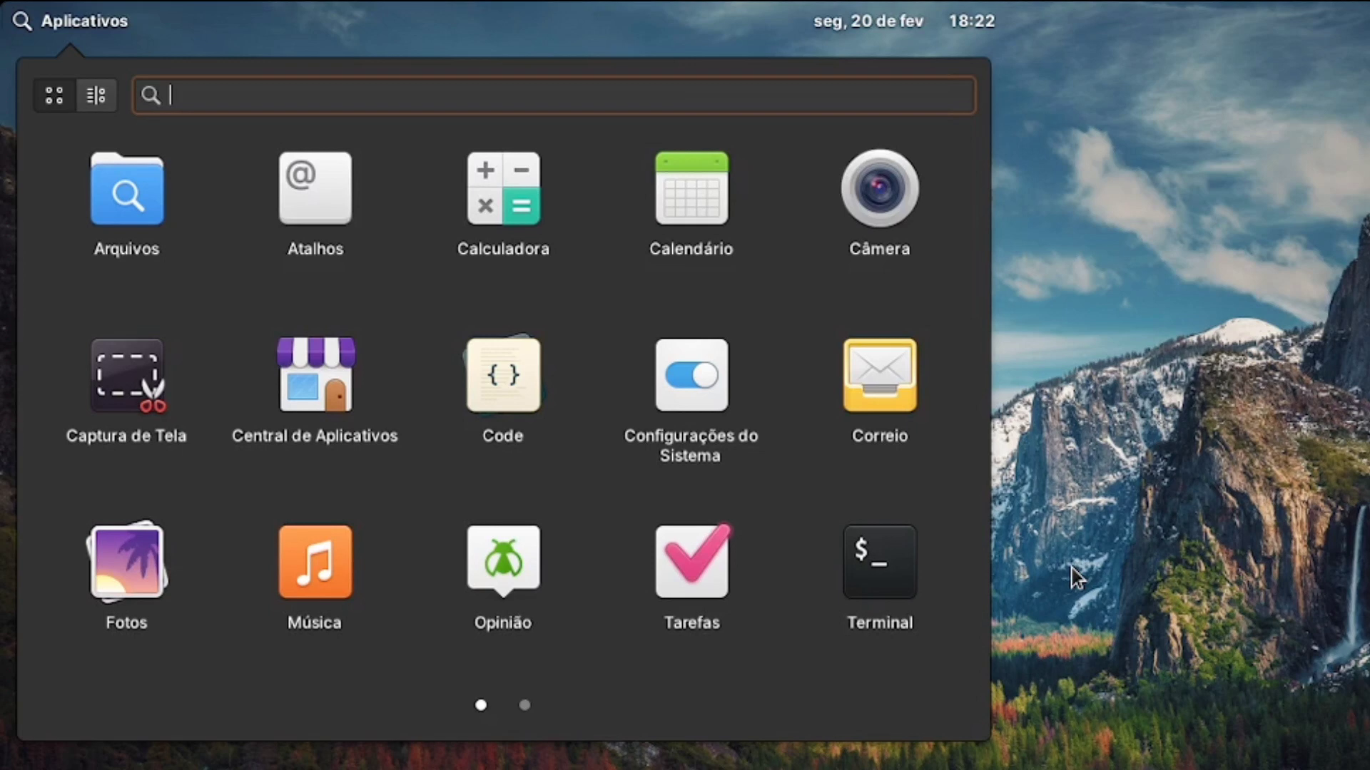
key(Down)
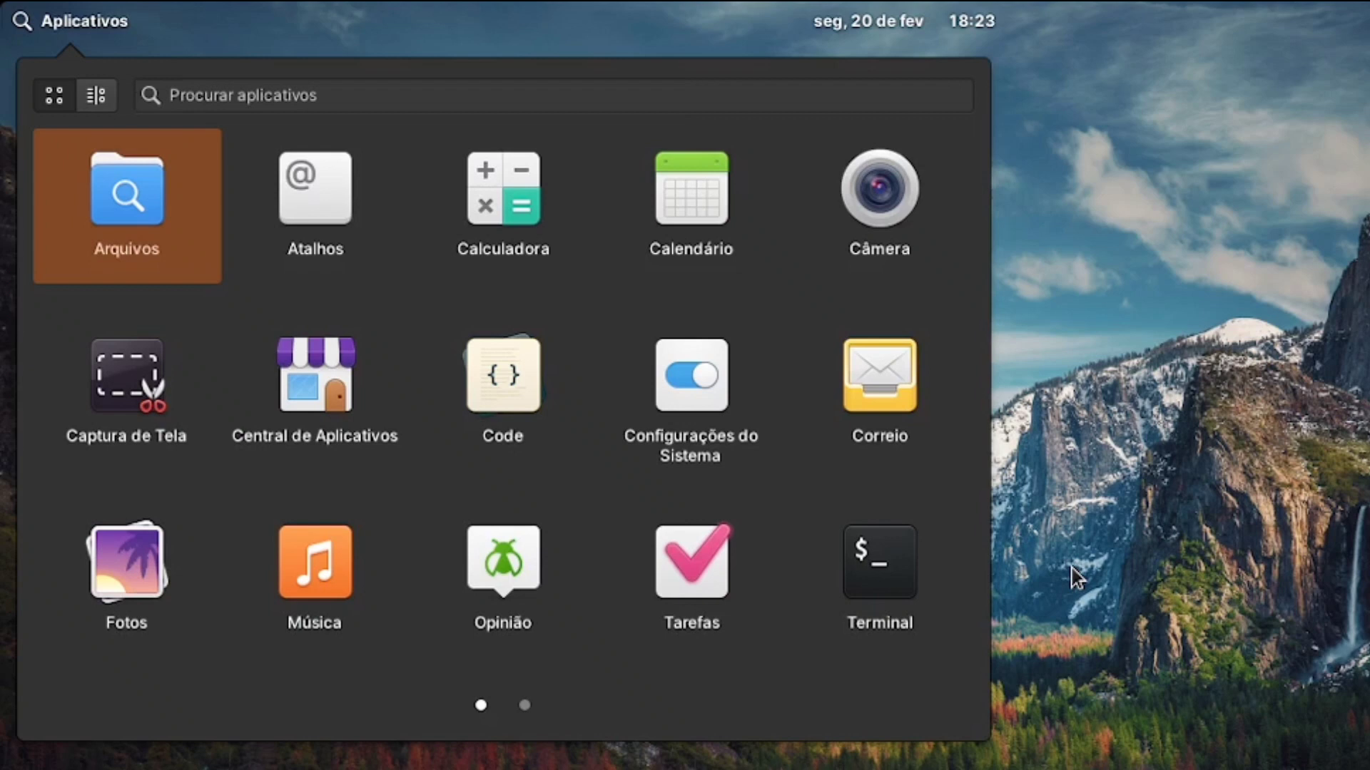
key(Right)
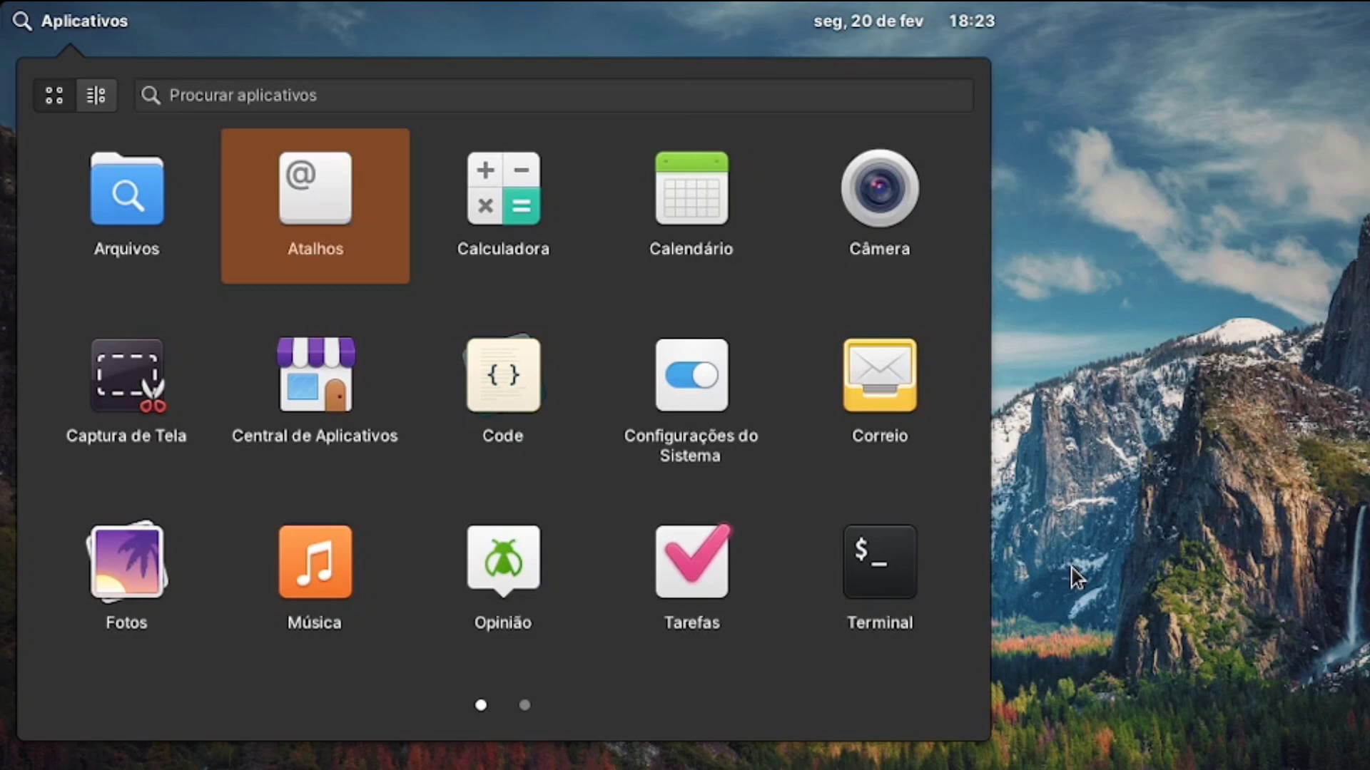
key(Right)
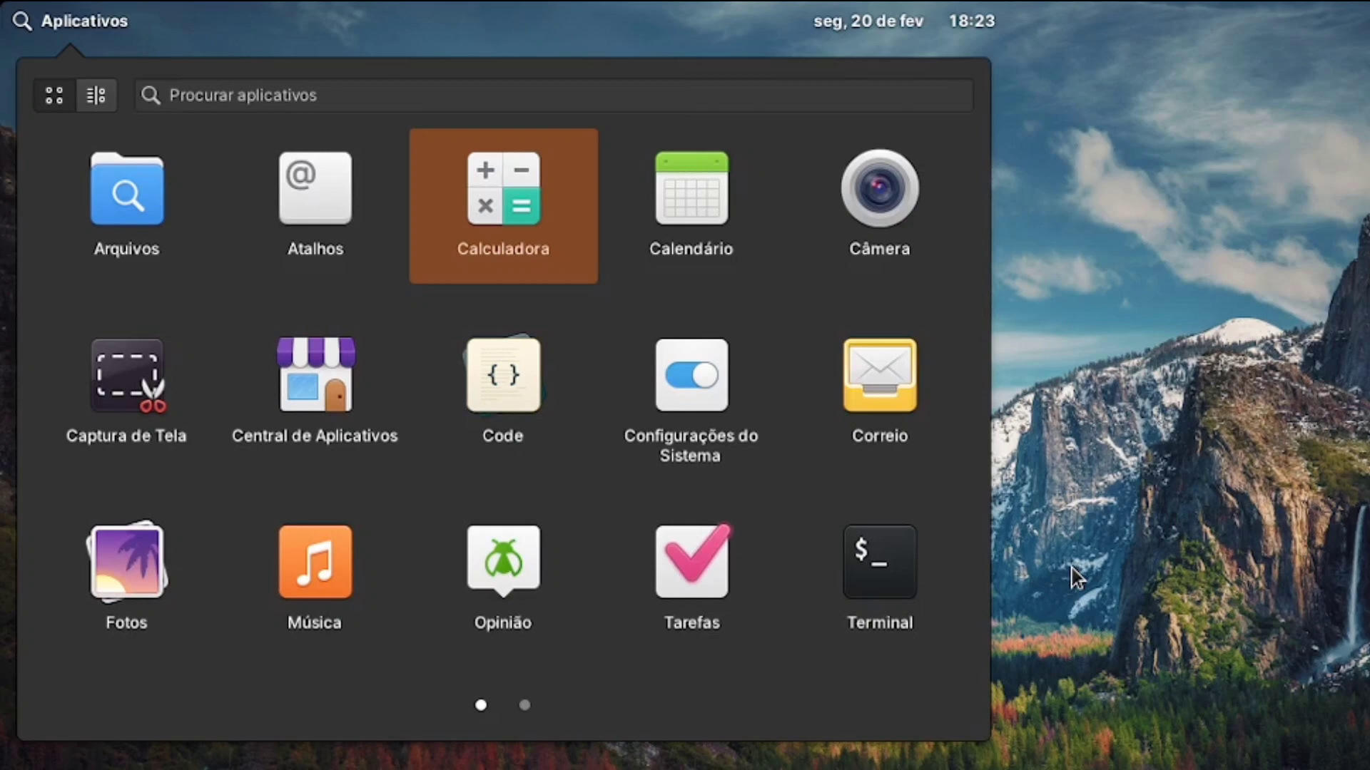
key(Right)
key(Right)
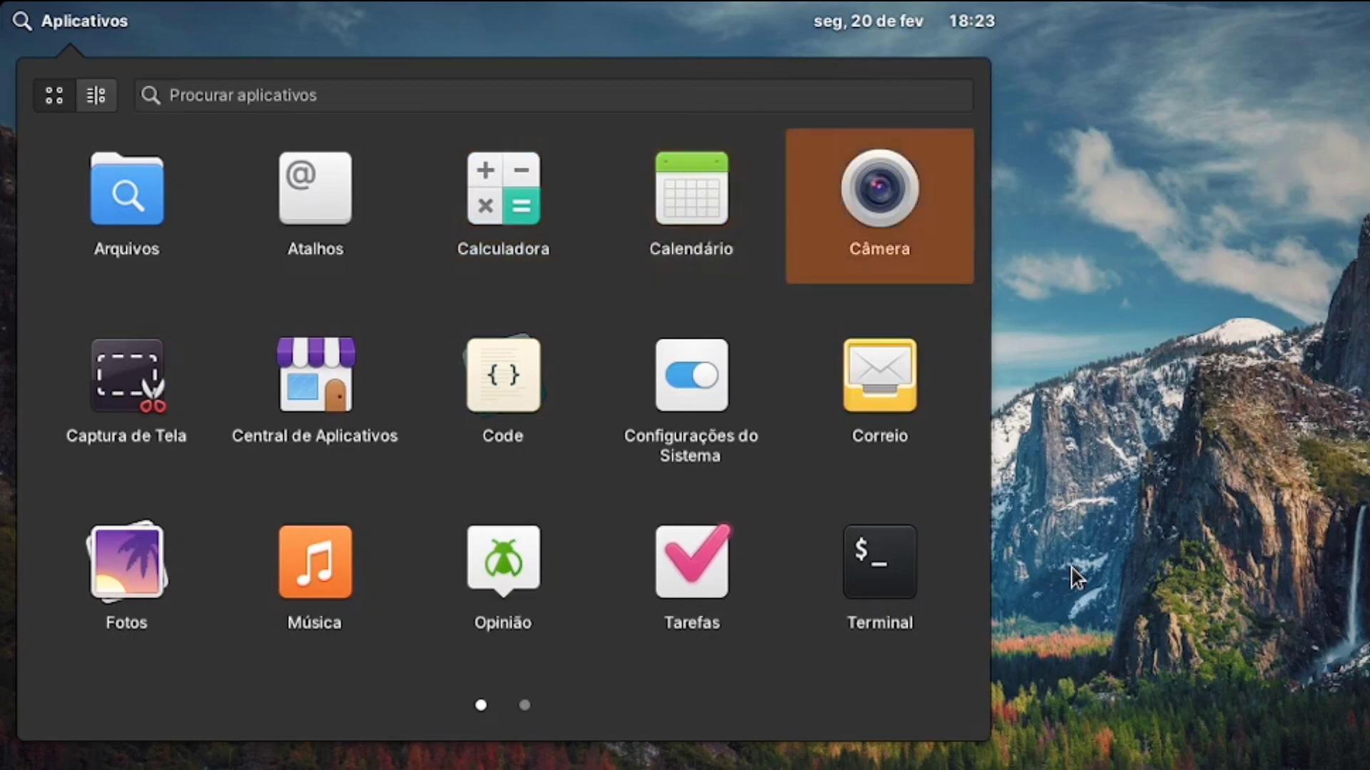
key(Right)
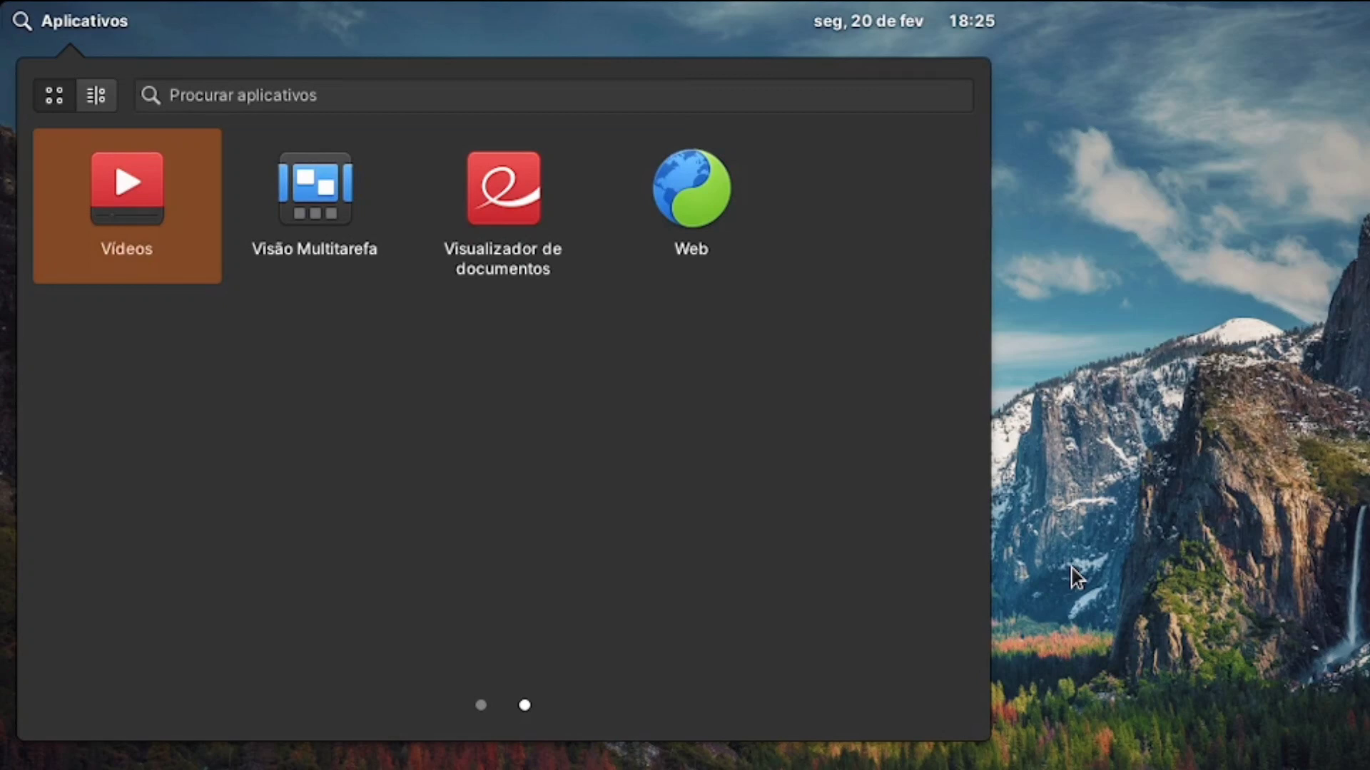
Launch Configurações do Sistema from the applications menu
key(Left)
key(Down)
key(Left)
key(Left)
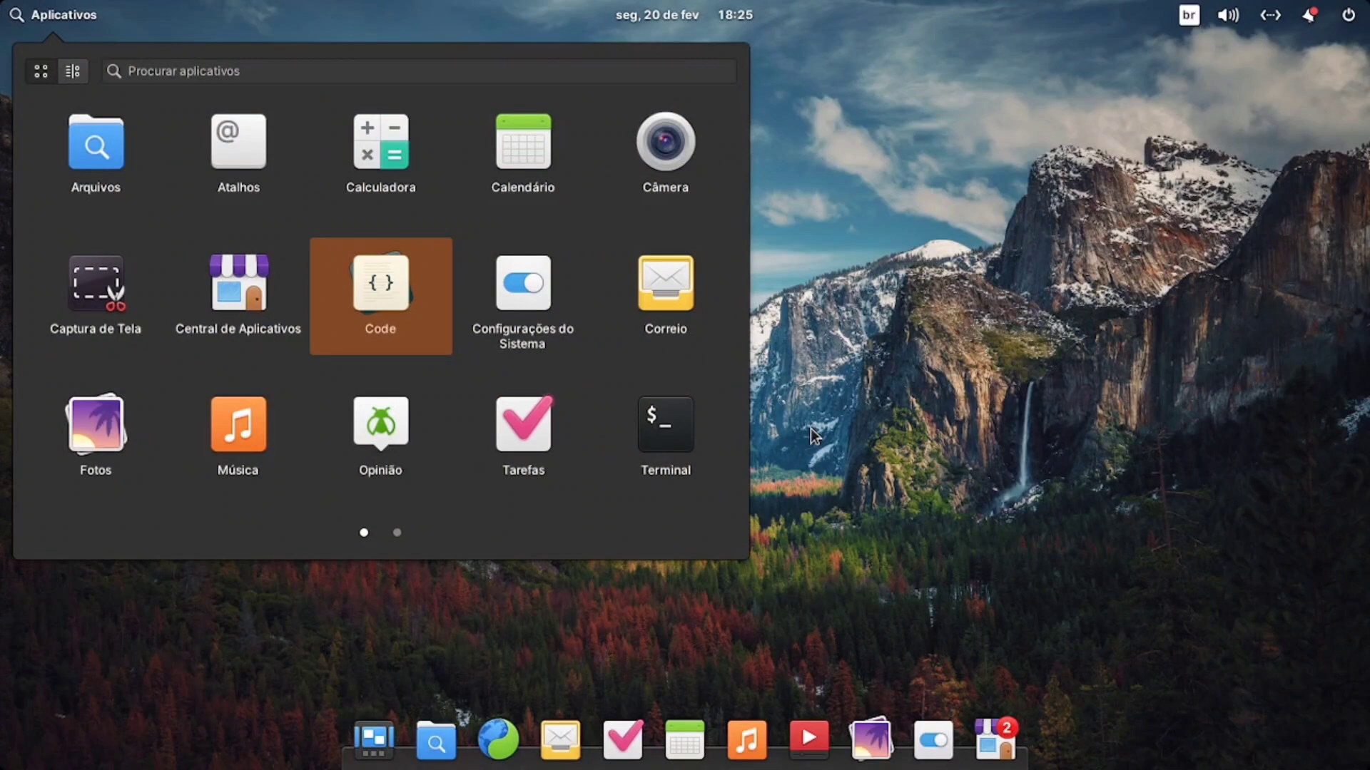
key(Right)
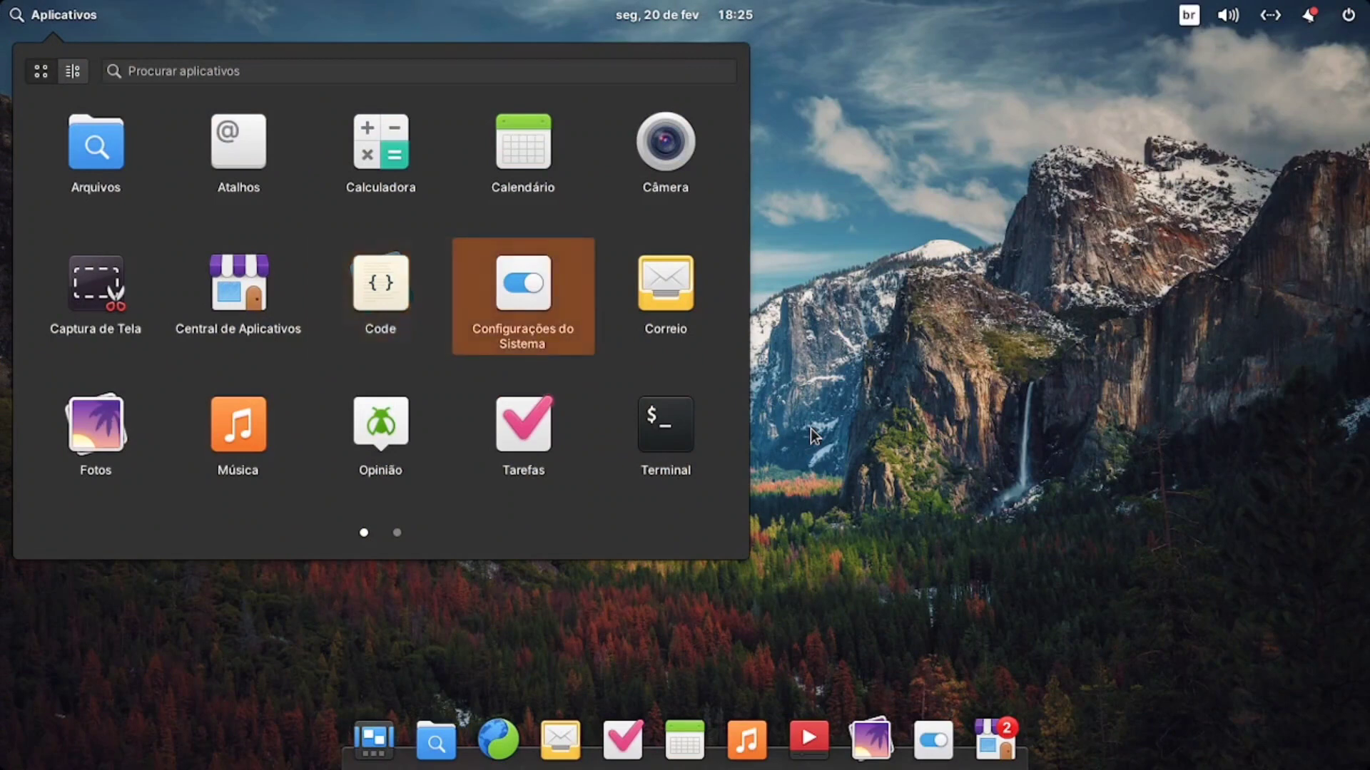
key(Return)
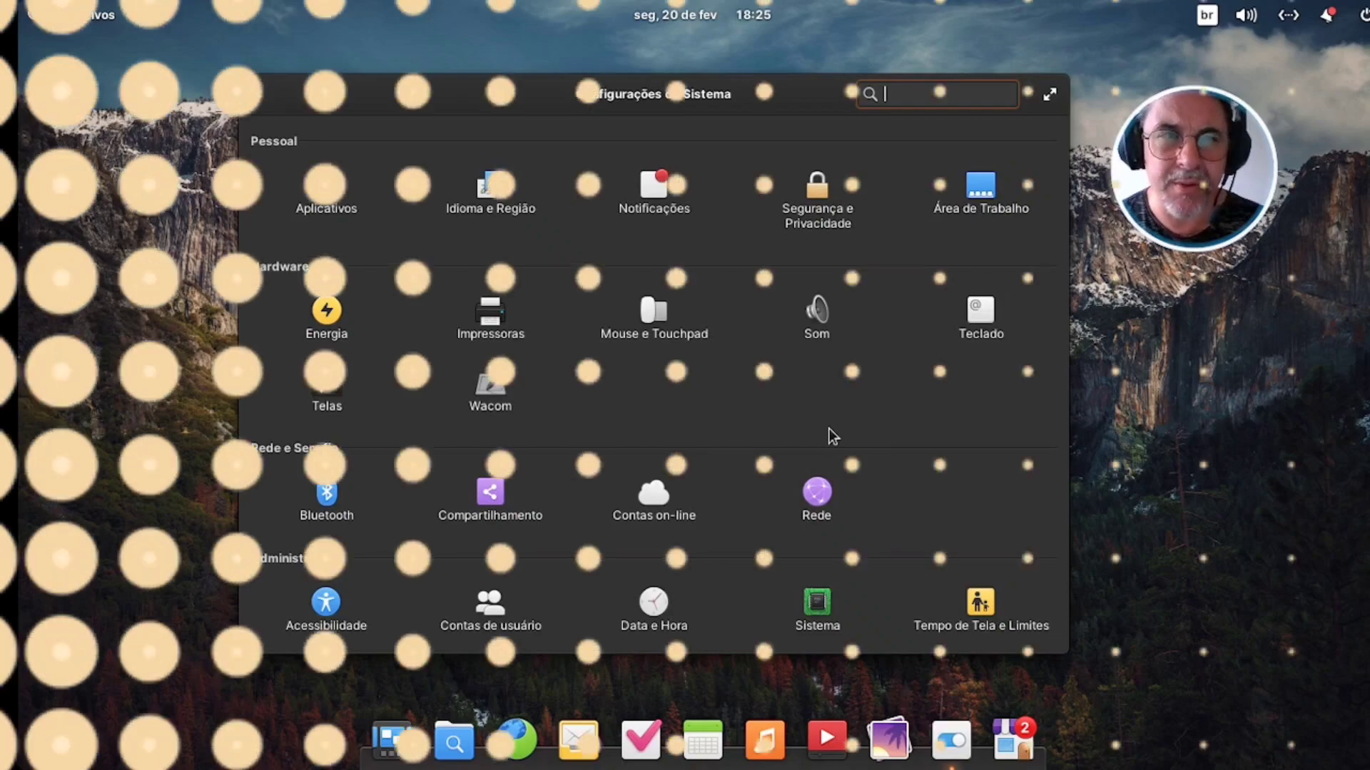
Look over the Pessoal and Hardware categories in the system settings, moving between Aplicativos, Idioma e Região, Notificações and Energia
key(Tab)
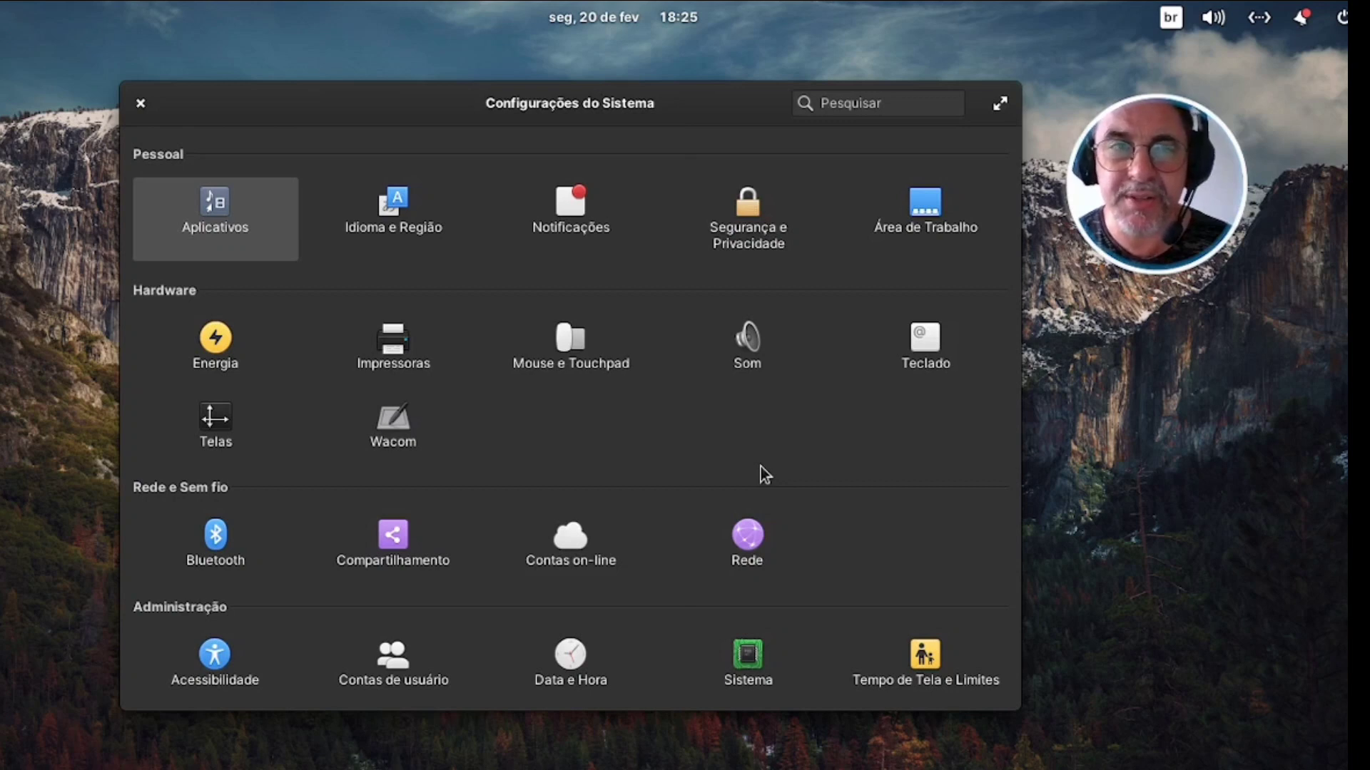
key(Right)
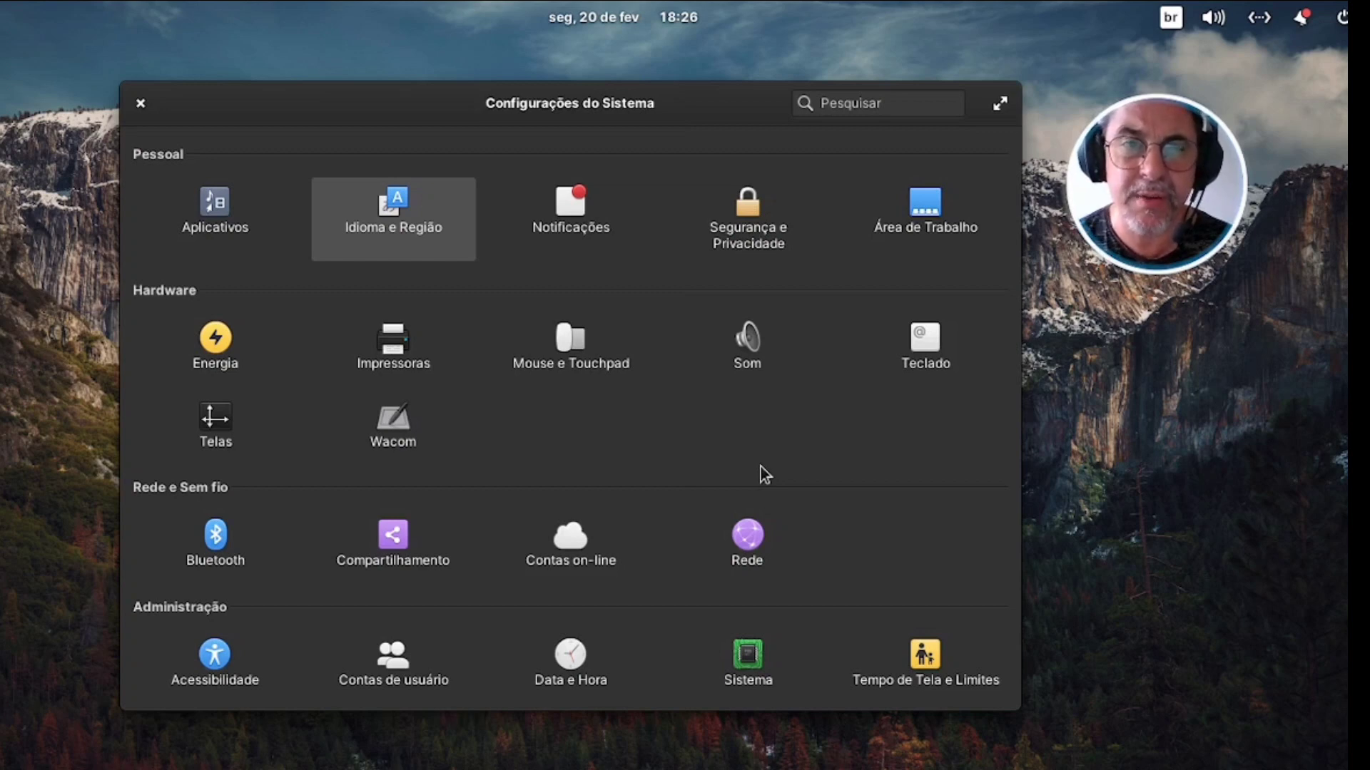
key(Right)
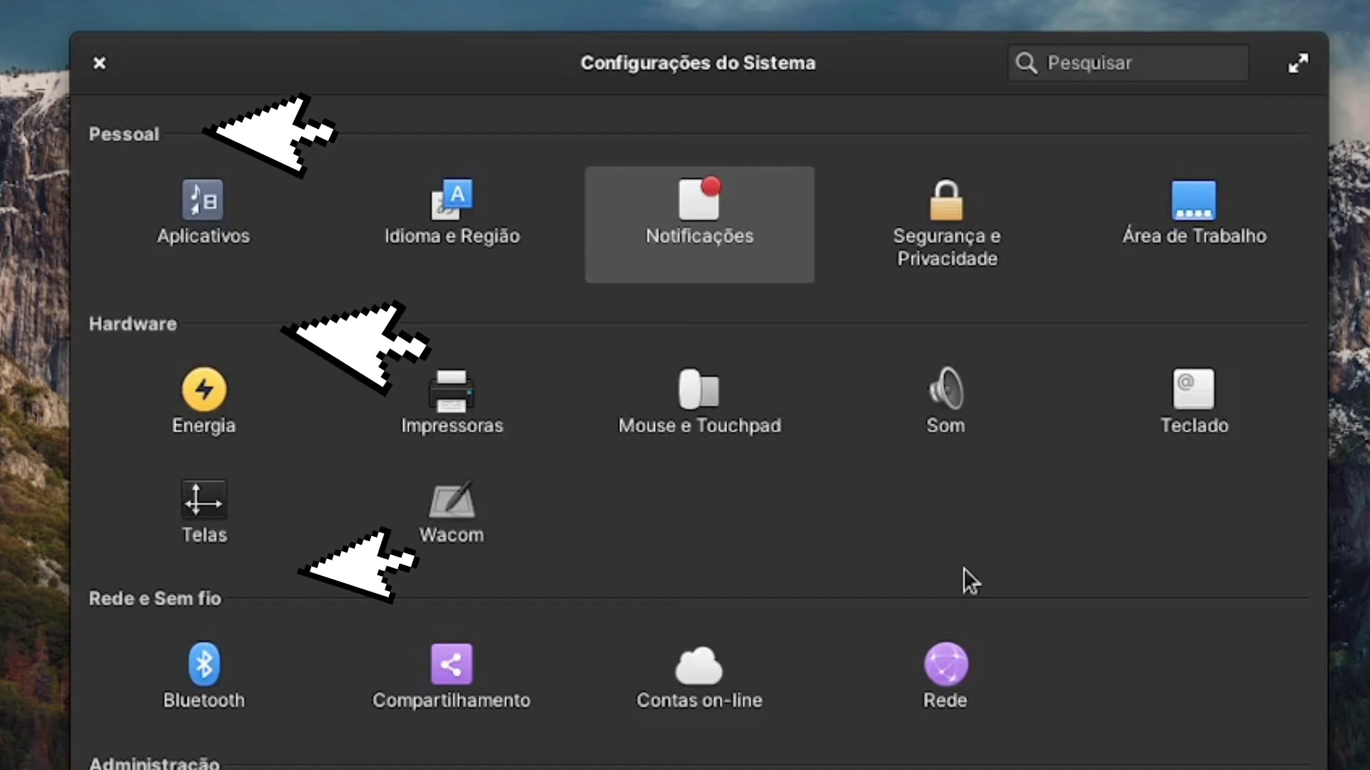
key(Left)
key(Left)
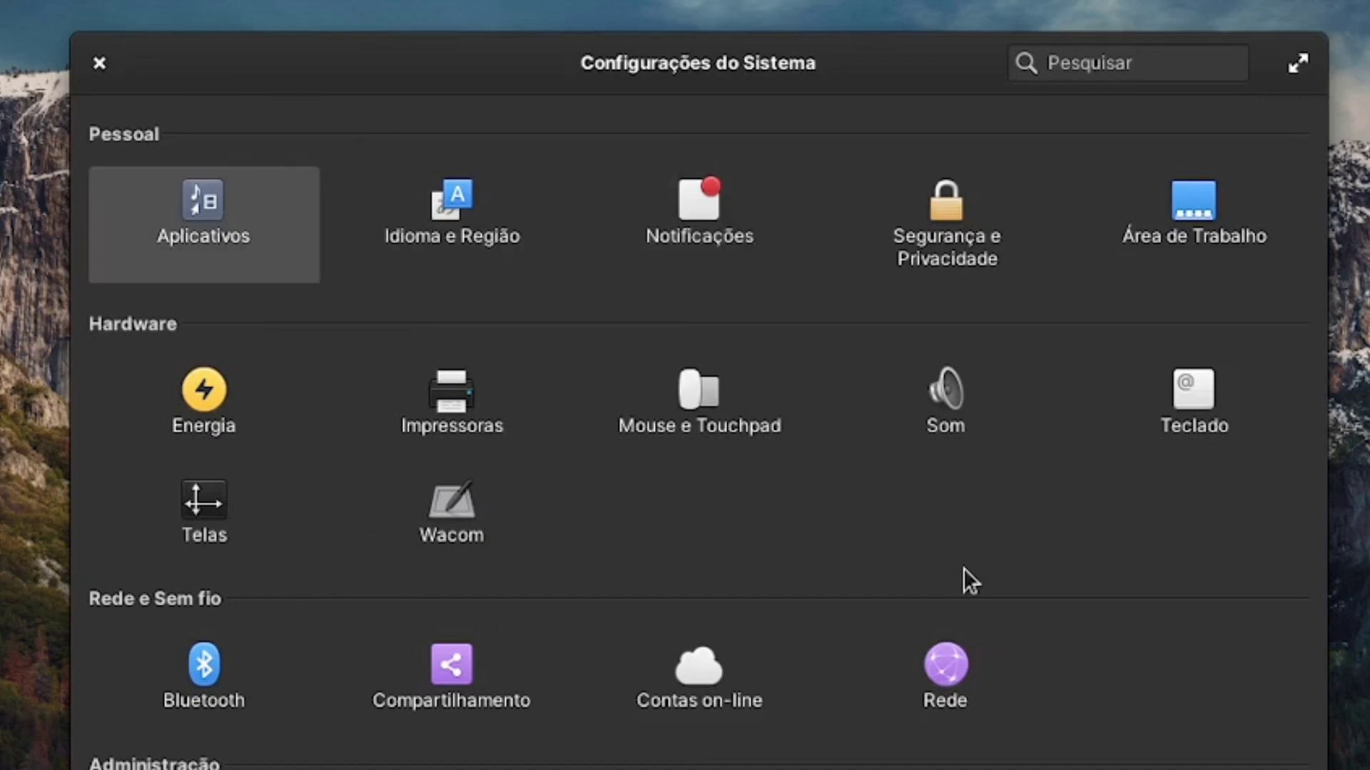
key(Down)
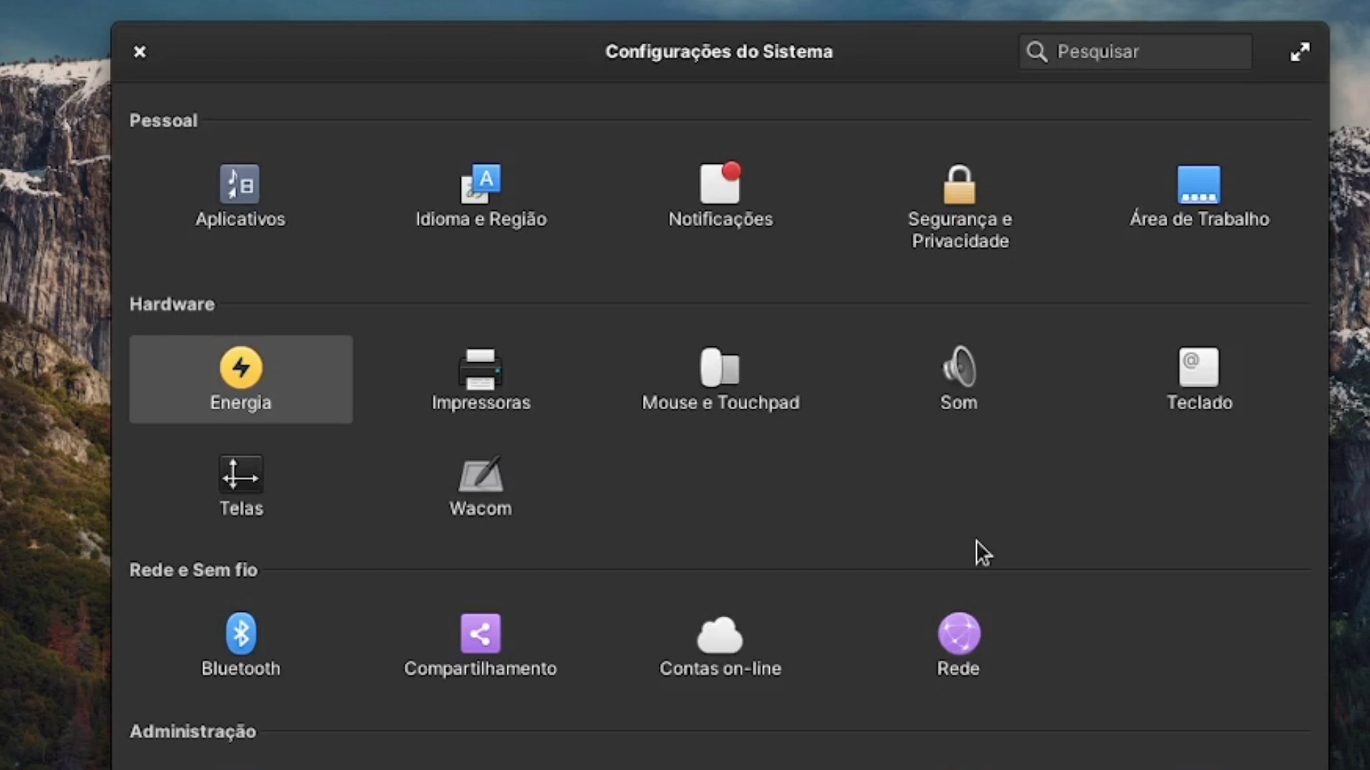
key(Up)
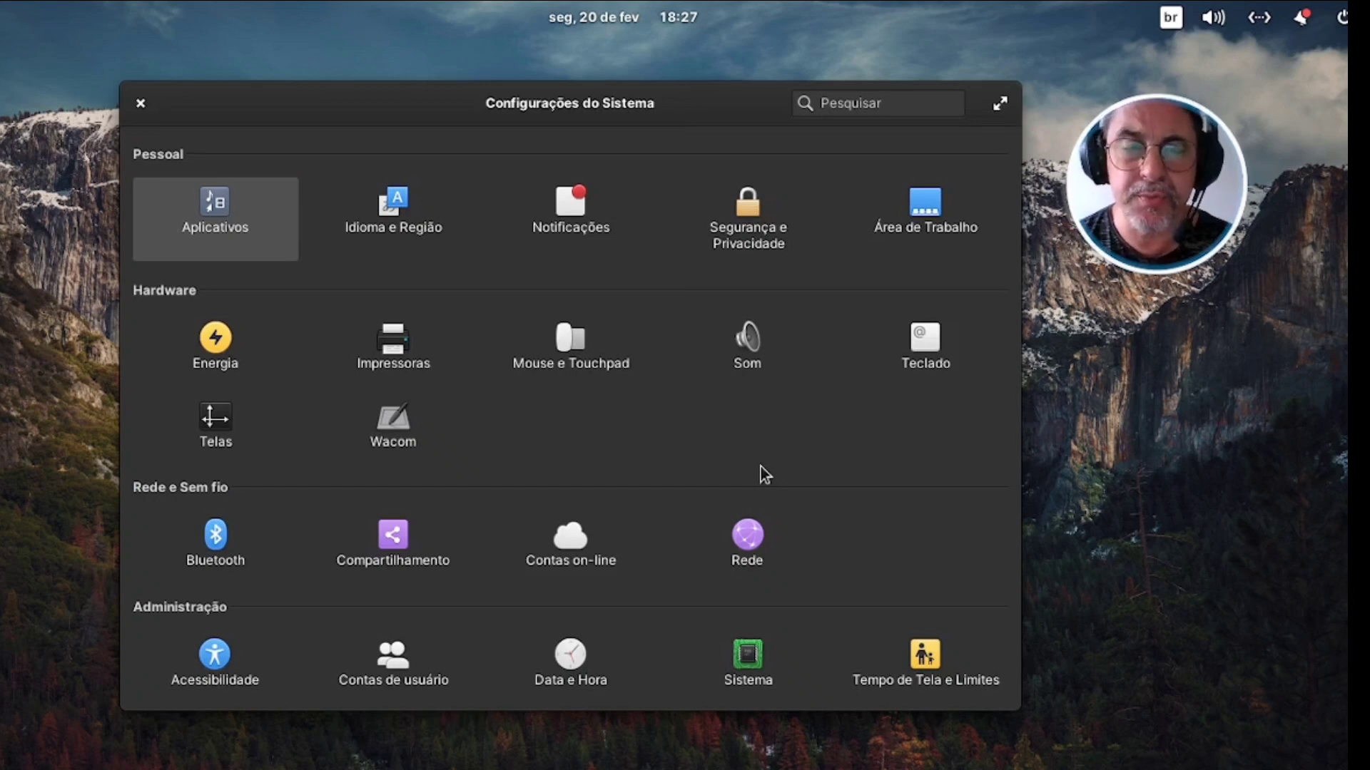
key(Right)
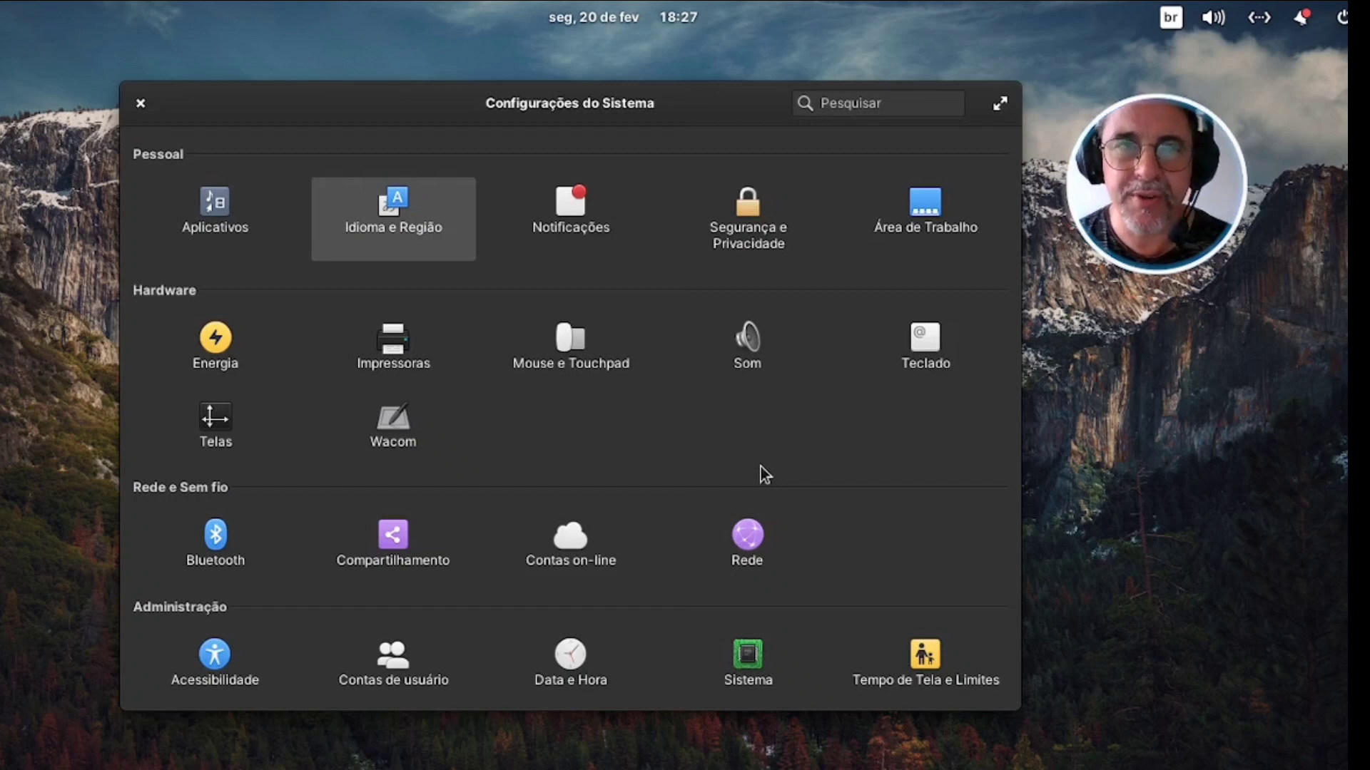
key(Left)
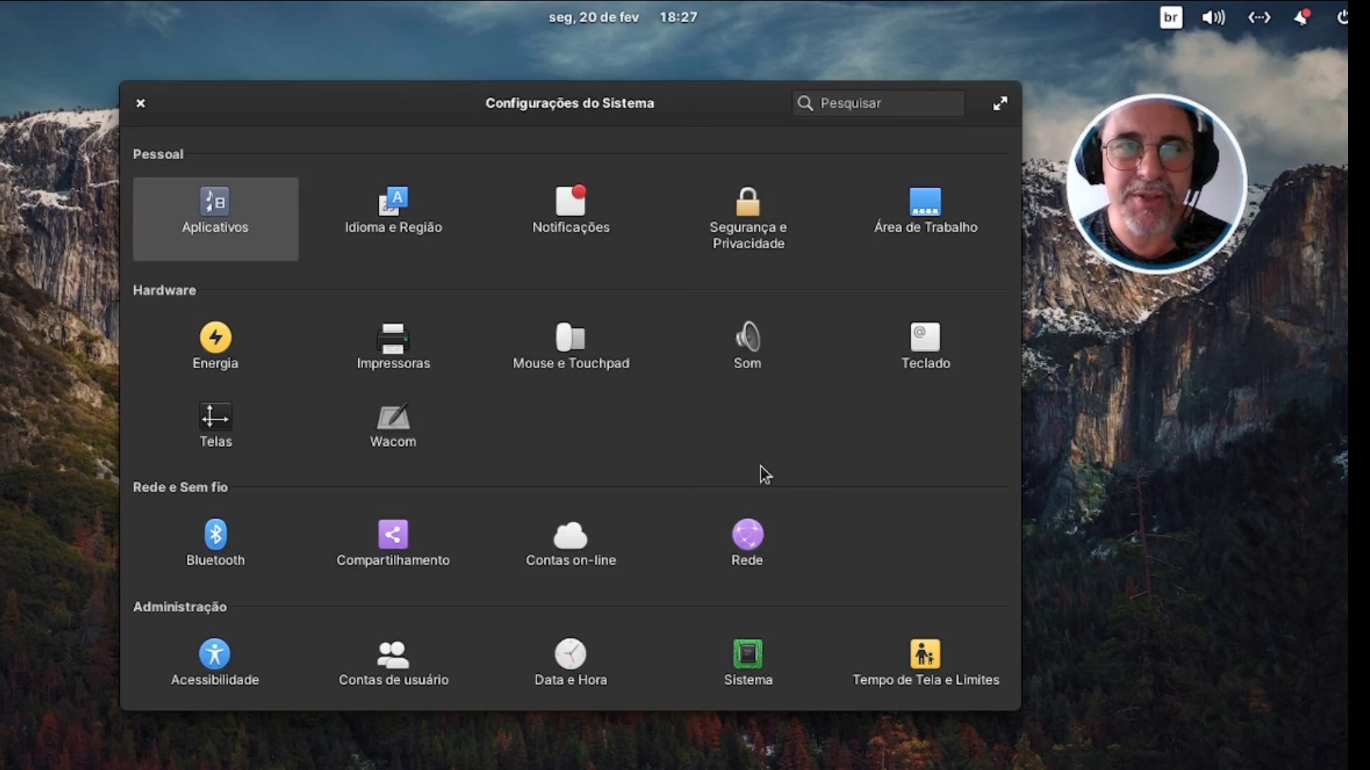
key(Right)
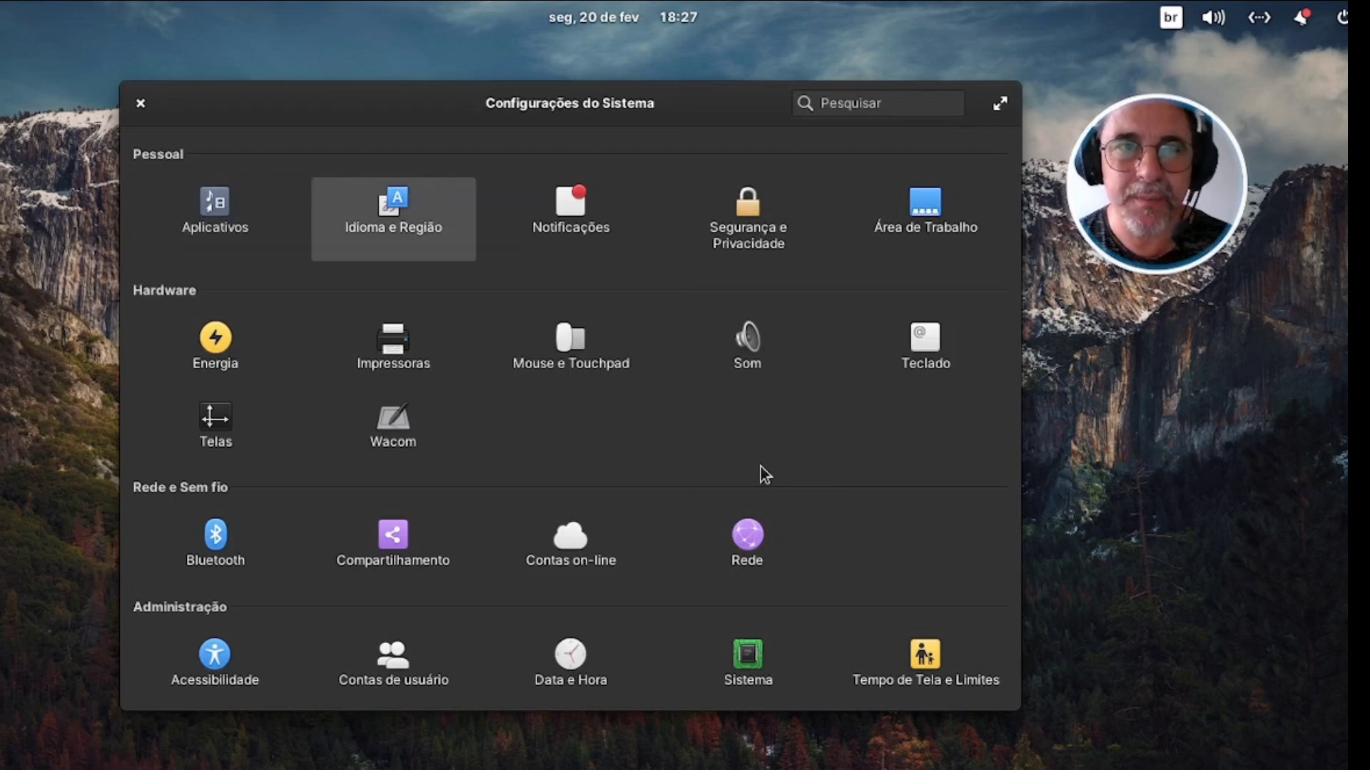
key(Left)
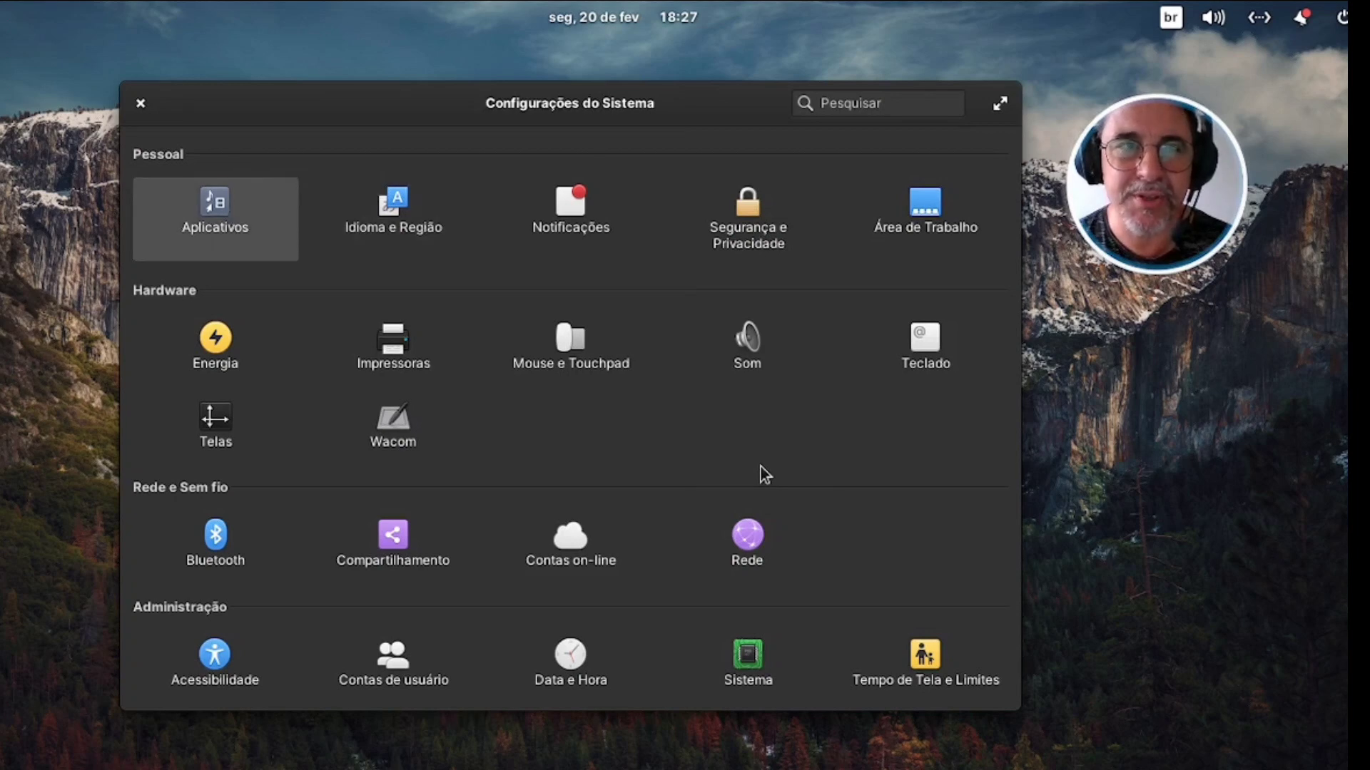
Open the Teclado settings in the Hardware category
key(Right)
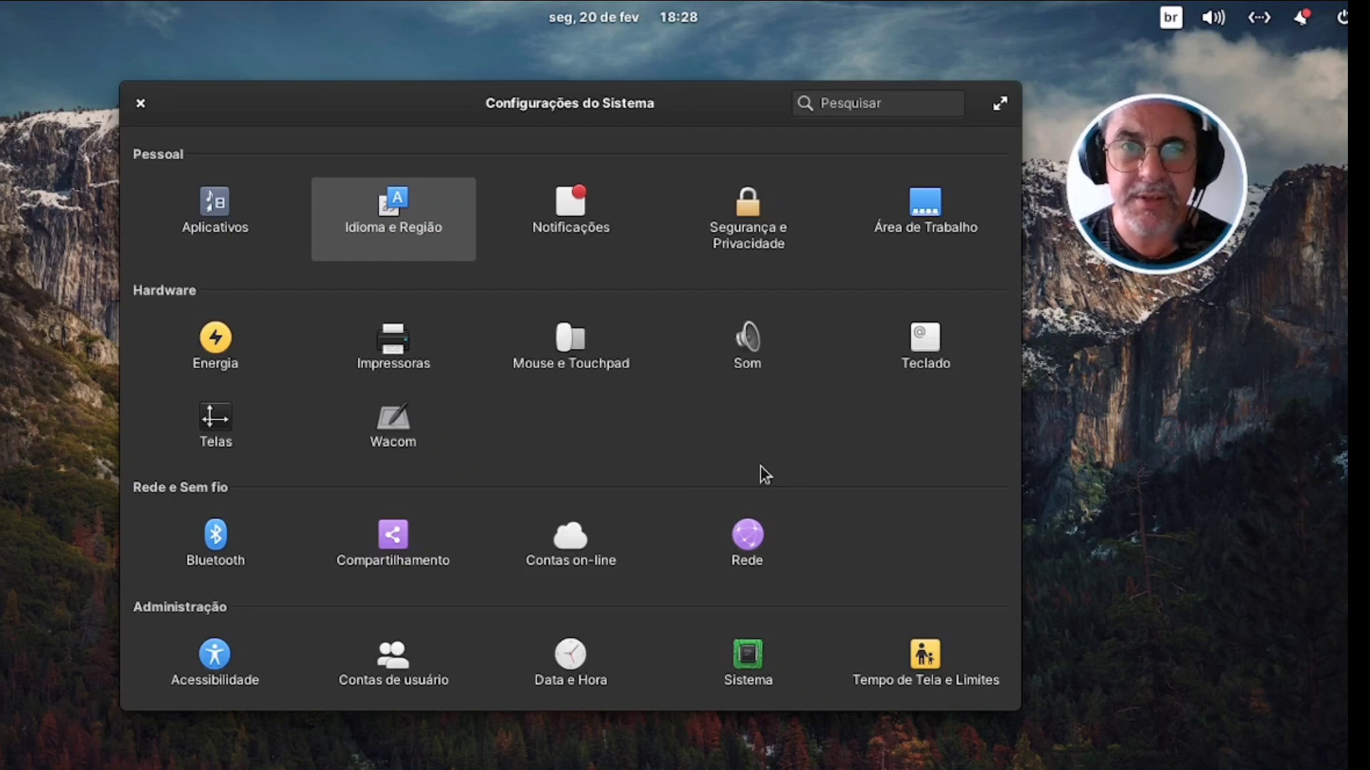
key(Right)
key(Right)
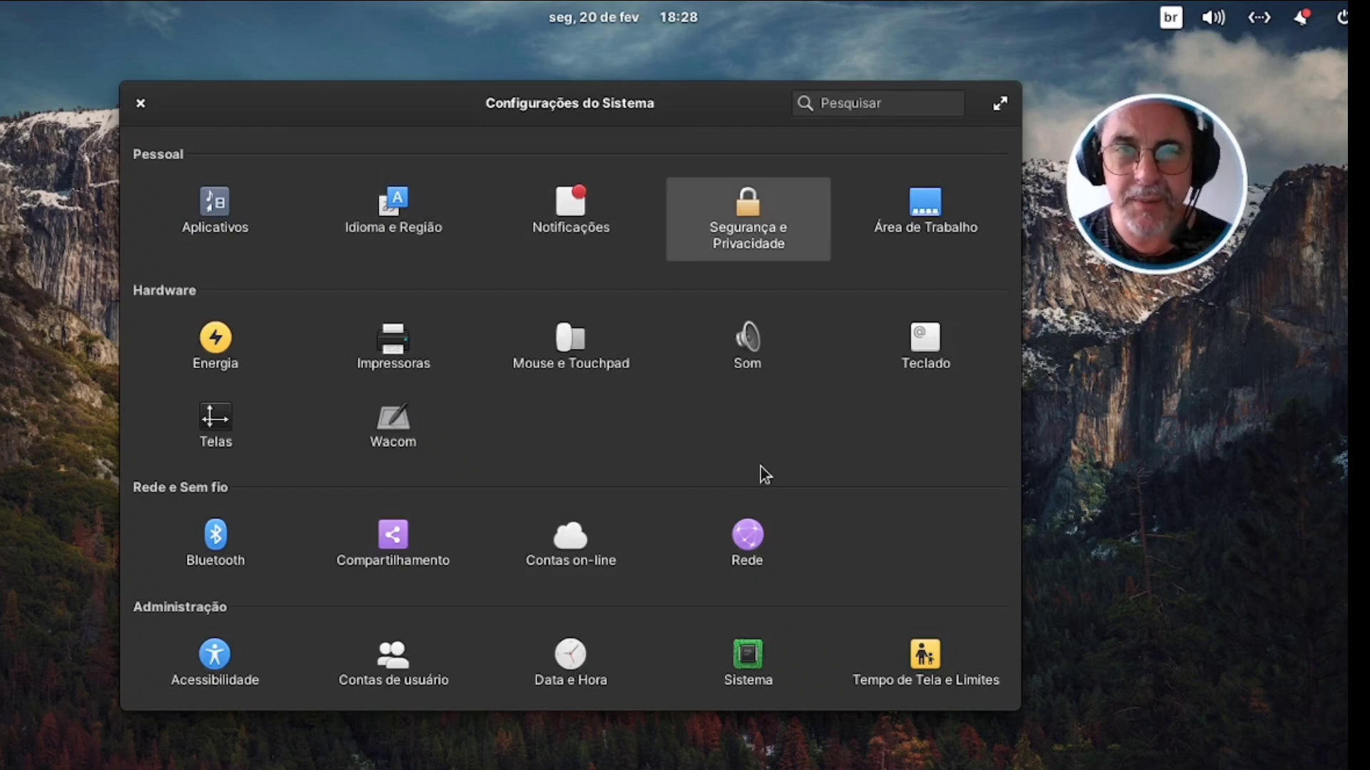
key(Down)
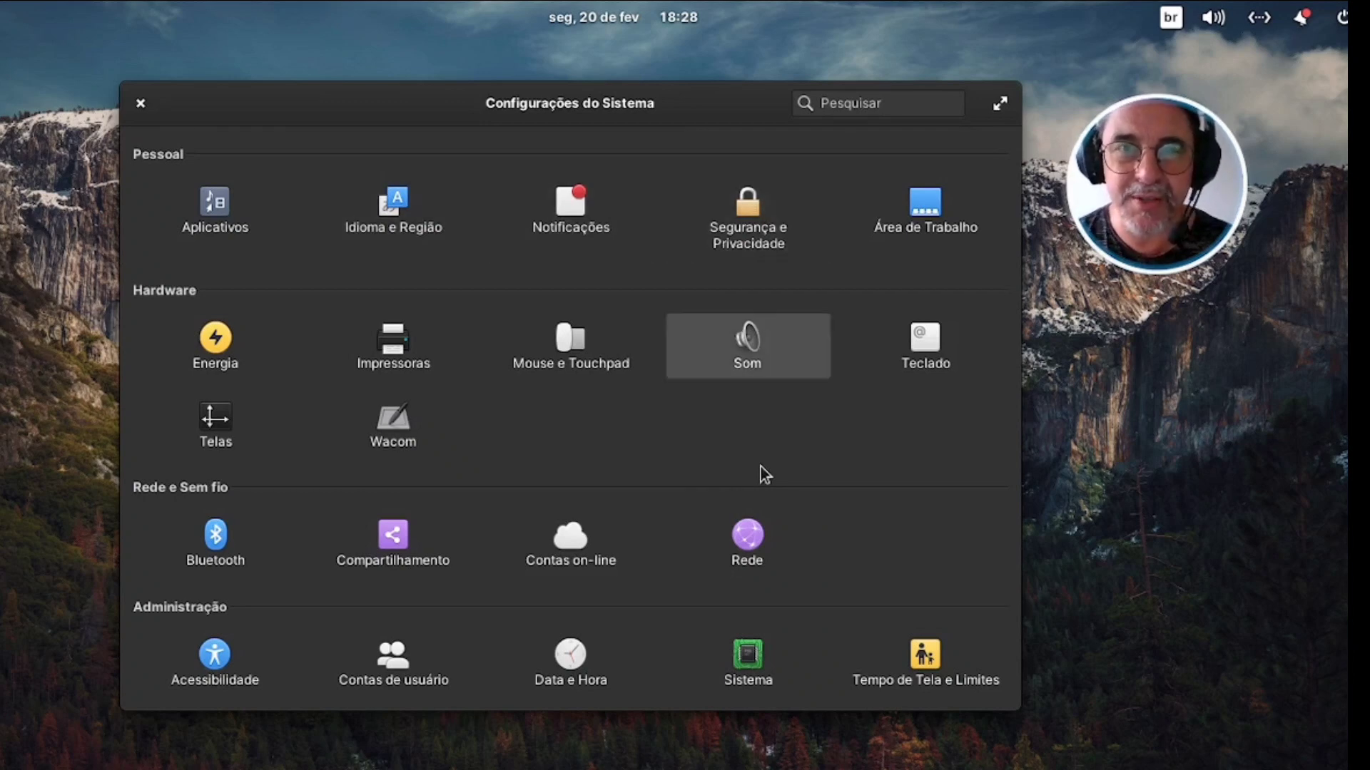
key(Right)
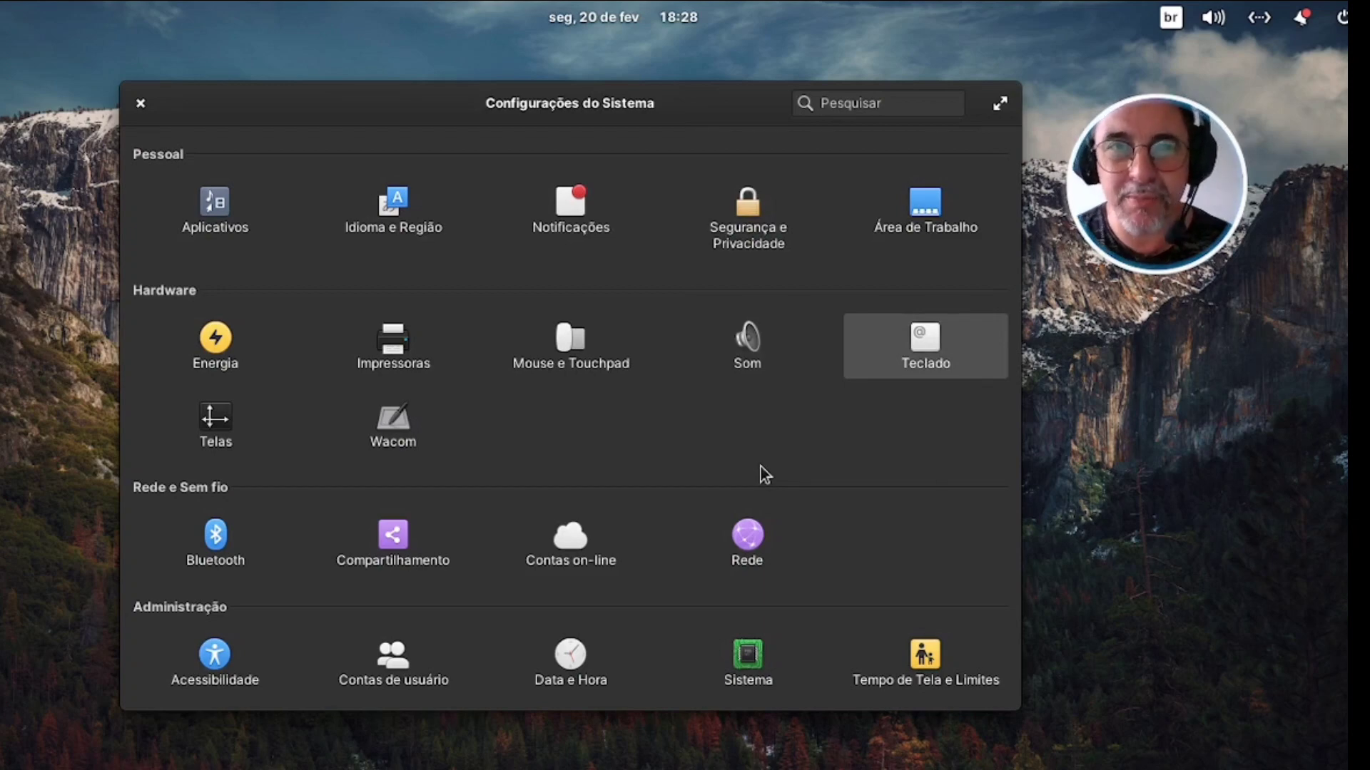
key(Return)
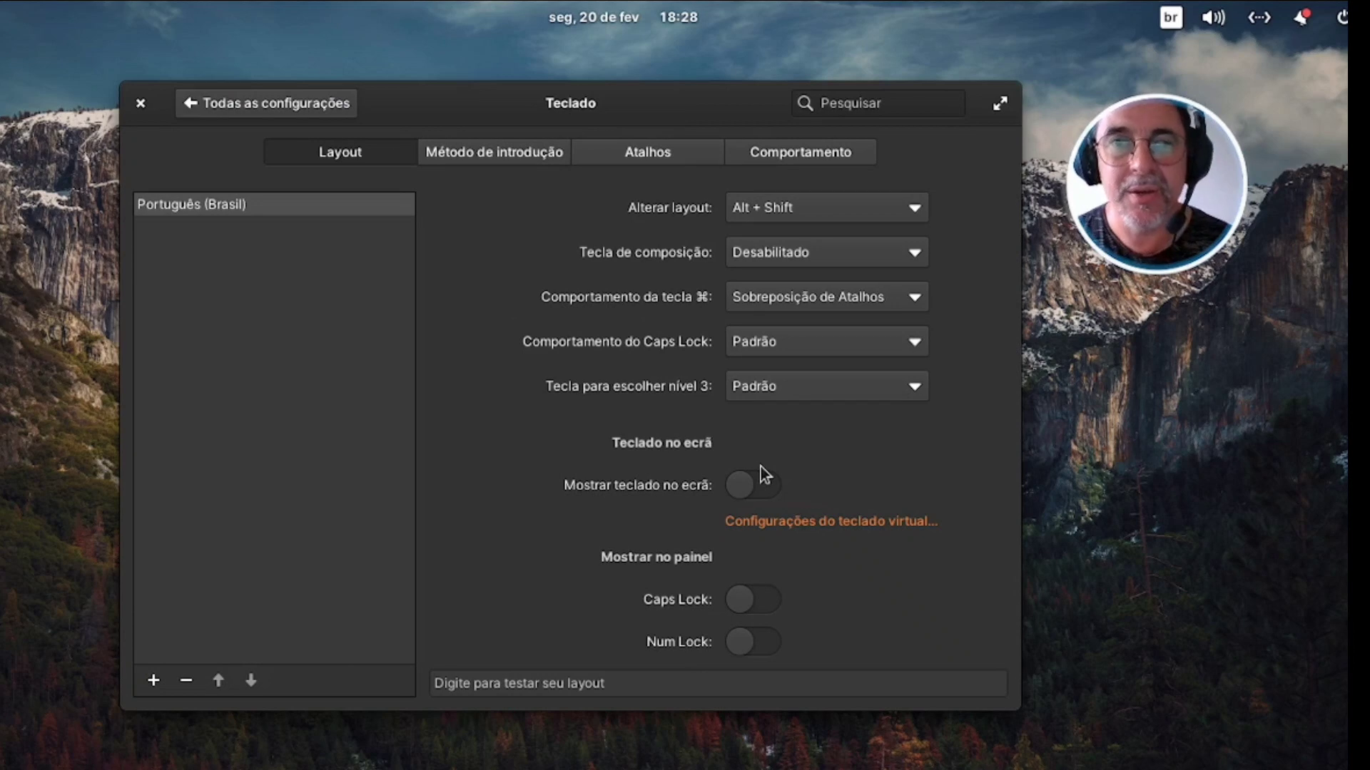
Switch the keyboard settings to the Atalhos page
key(Tab)
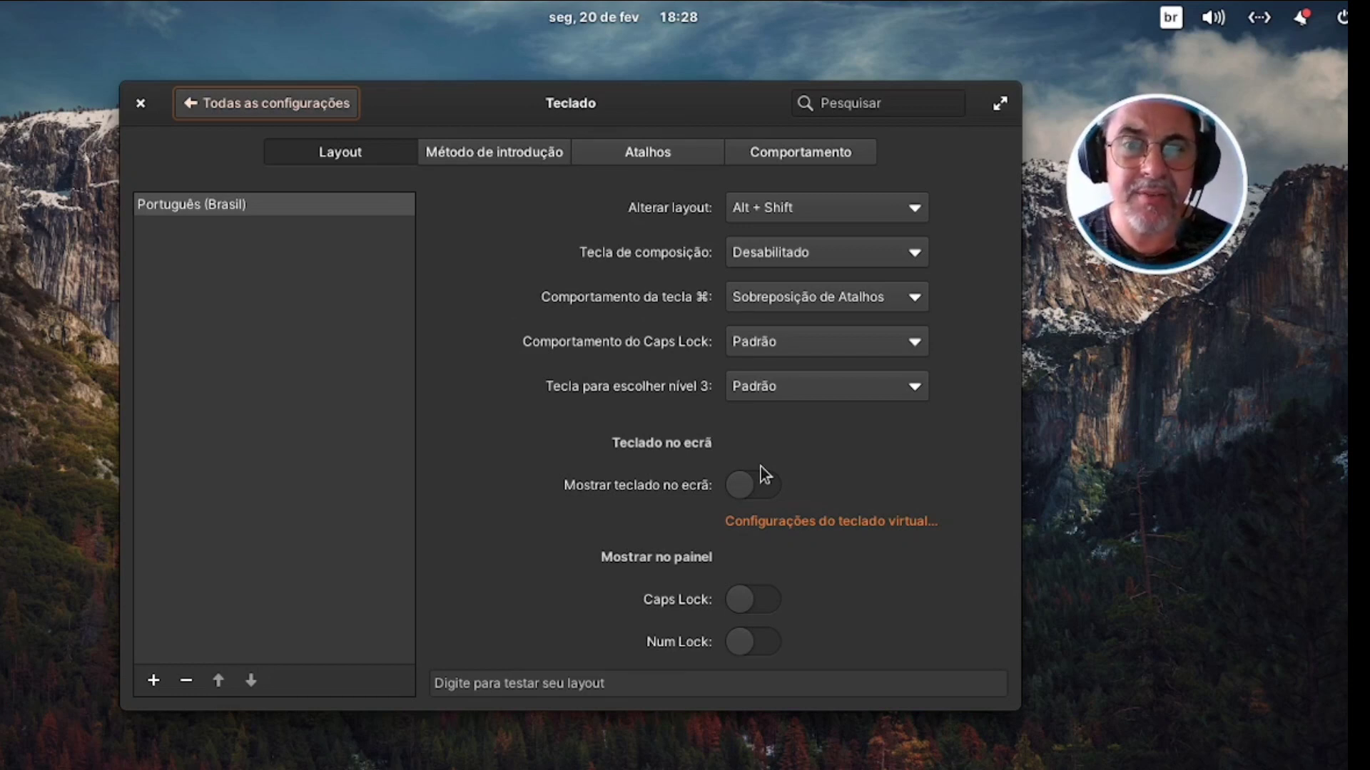
key(Tab)
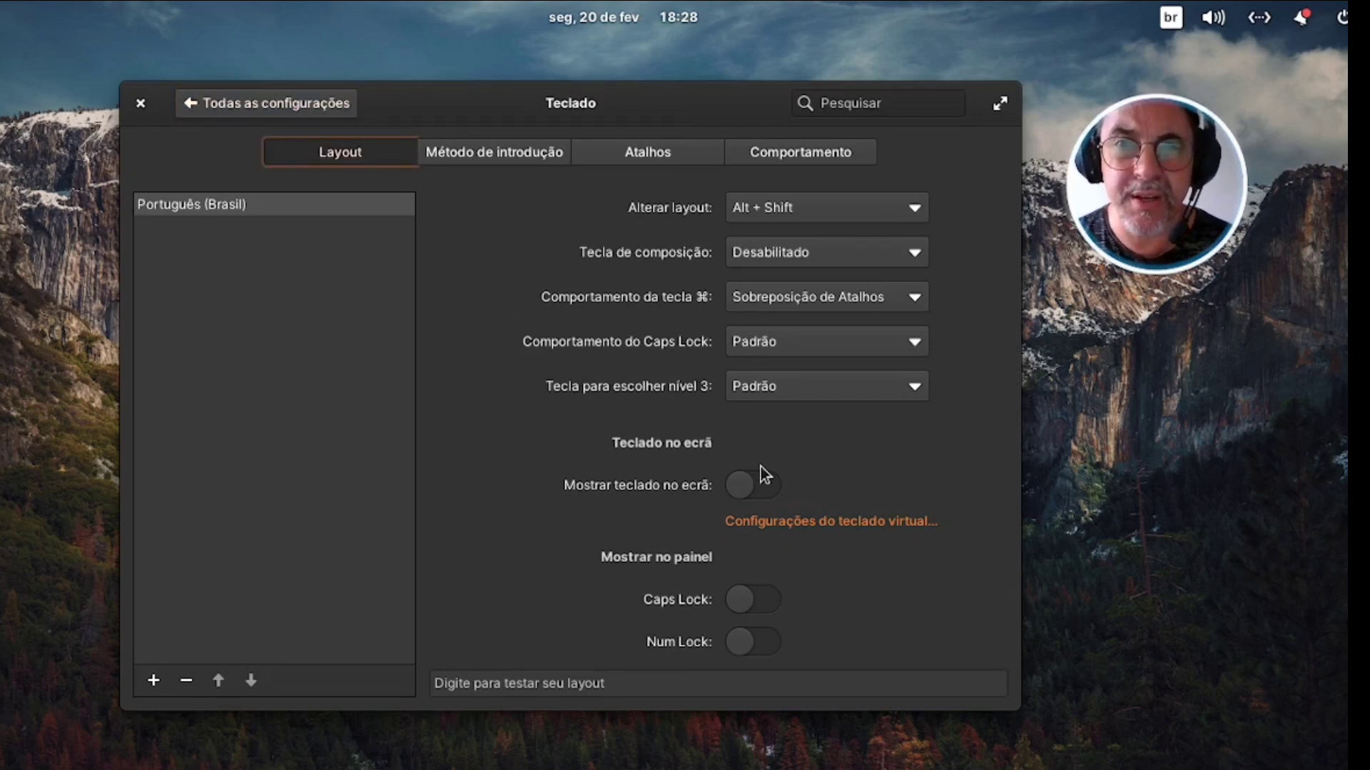
key(Tab)
key(Tab)
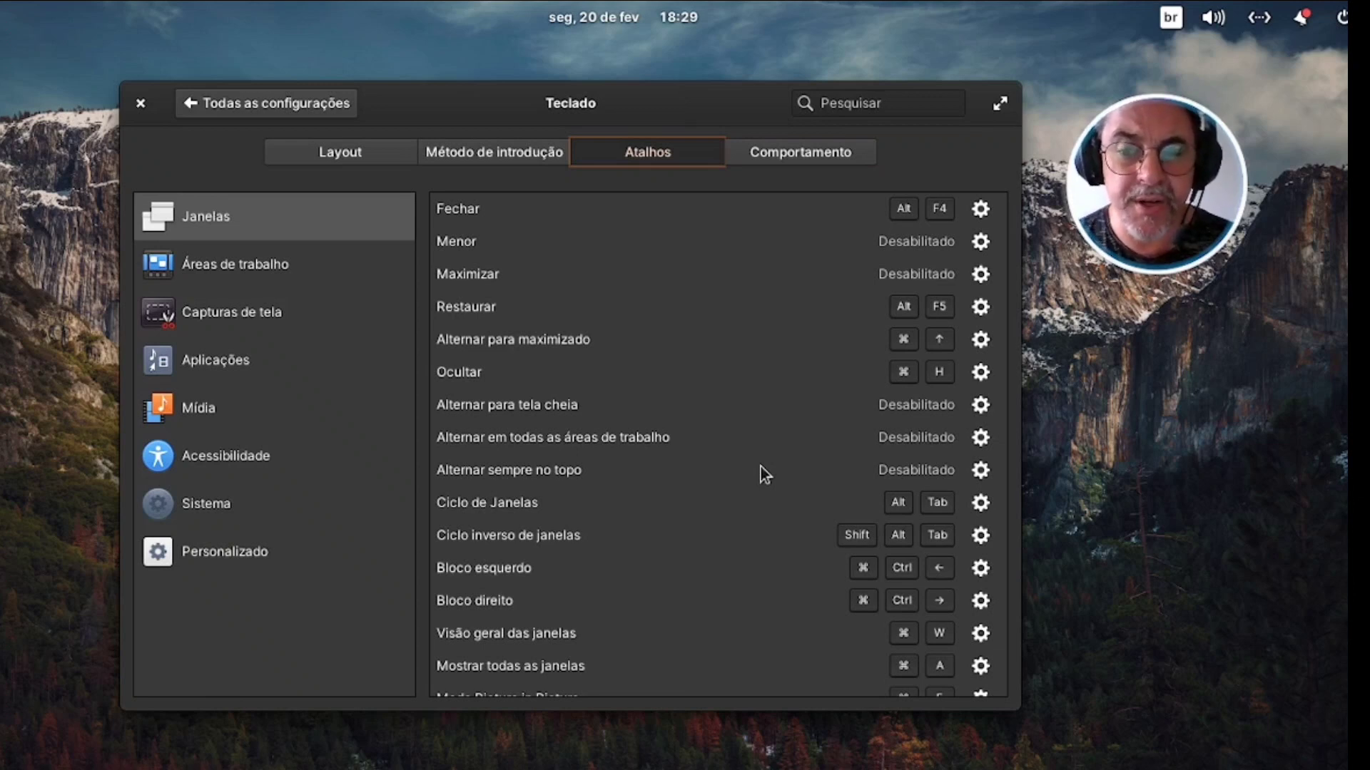
Review the keyboard shortcut categories from Janelas through Áreas de trabalho, Capturas de tela, Aplicações, Mídia and Acessibilidade to Sistema, returning to Acessibilidade
key(Tab)
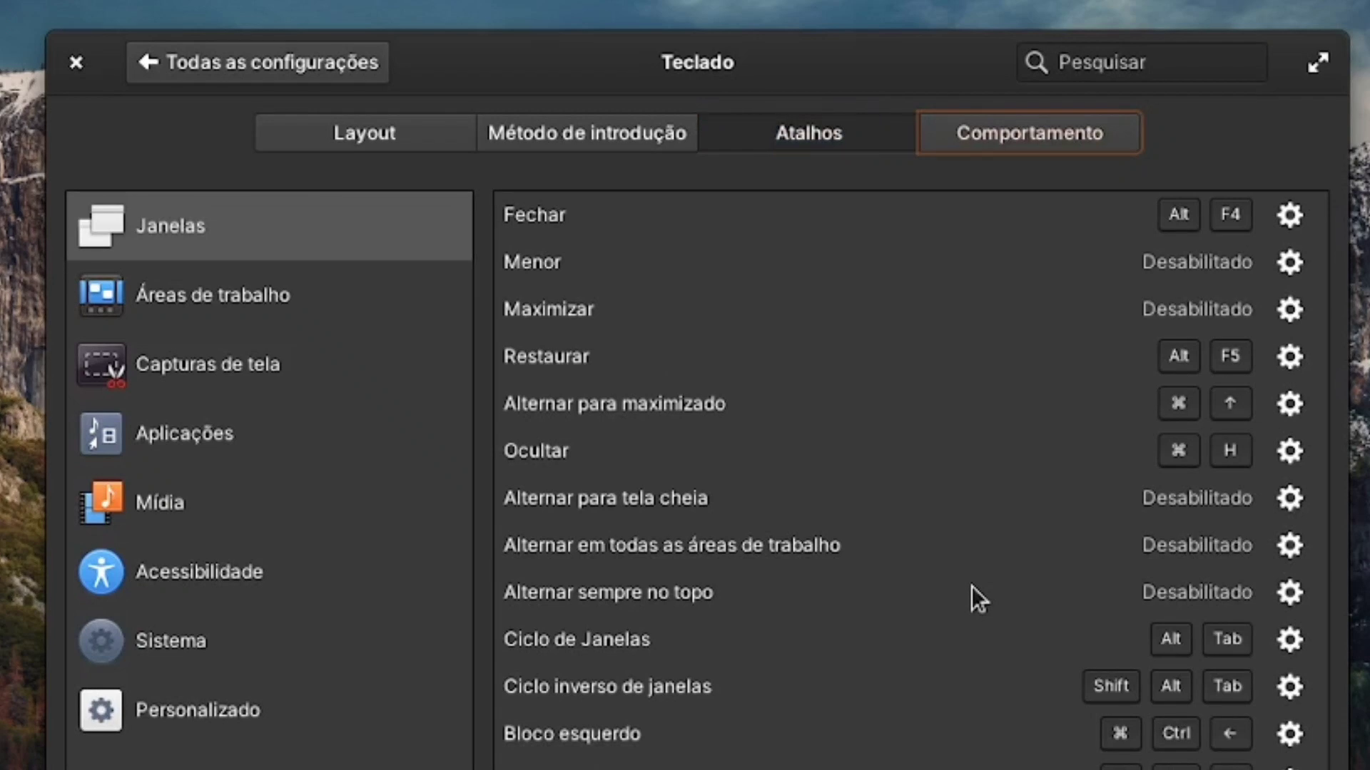
key(Tab)
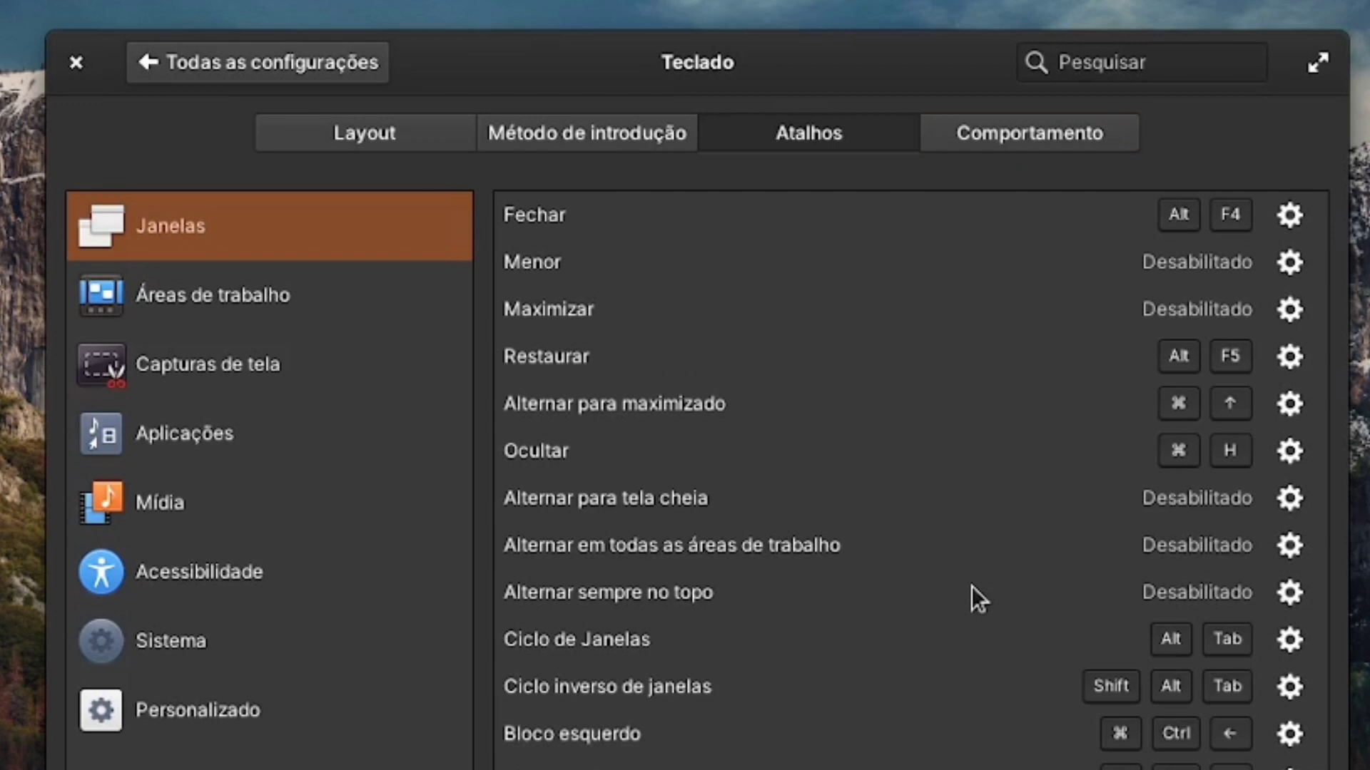
key(Down)
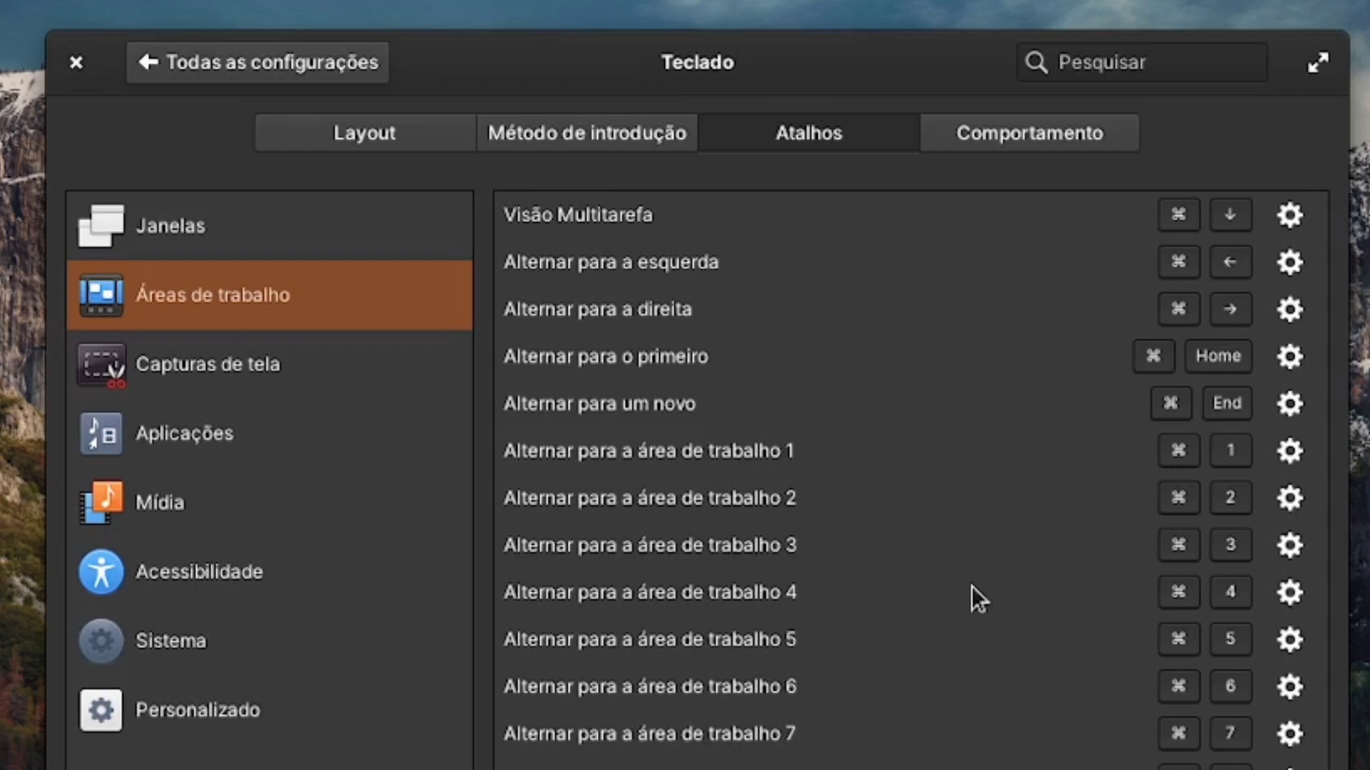
key(Down)
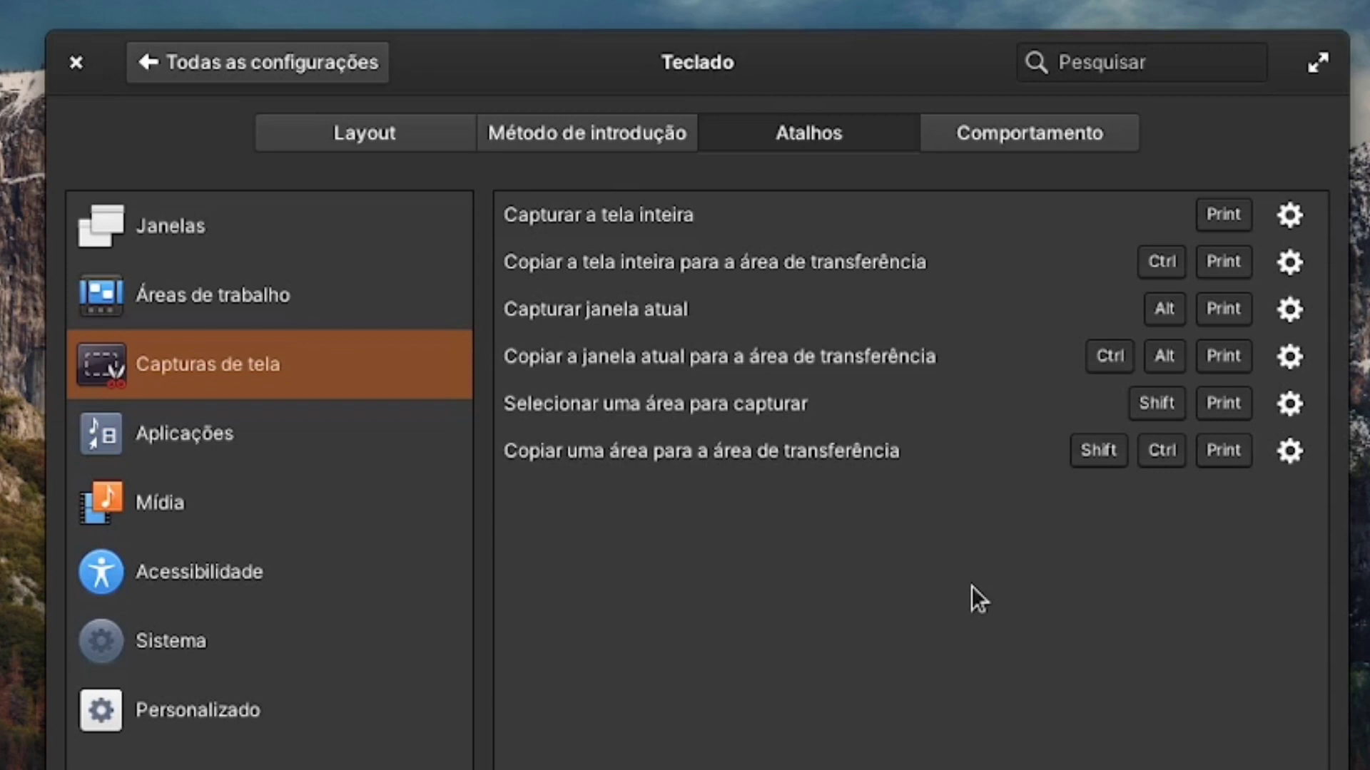
key(Down)
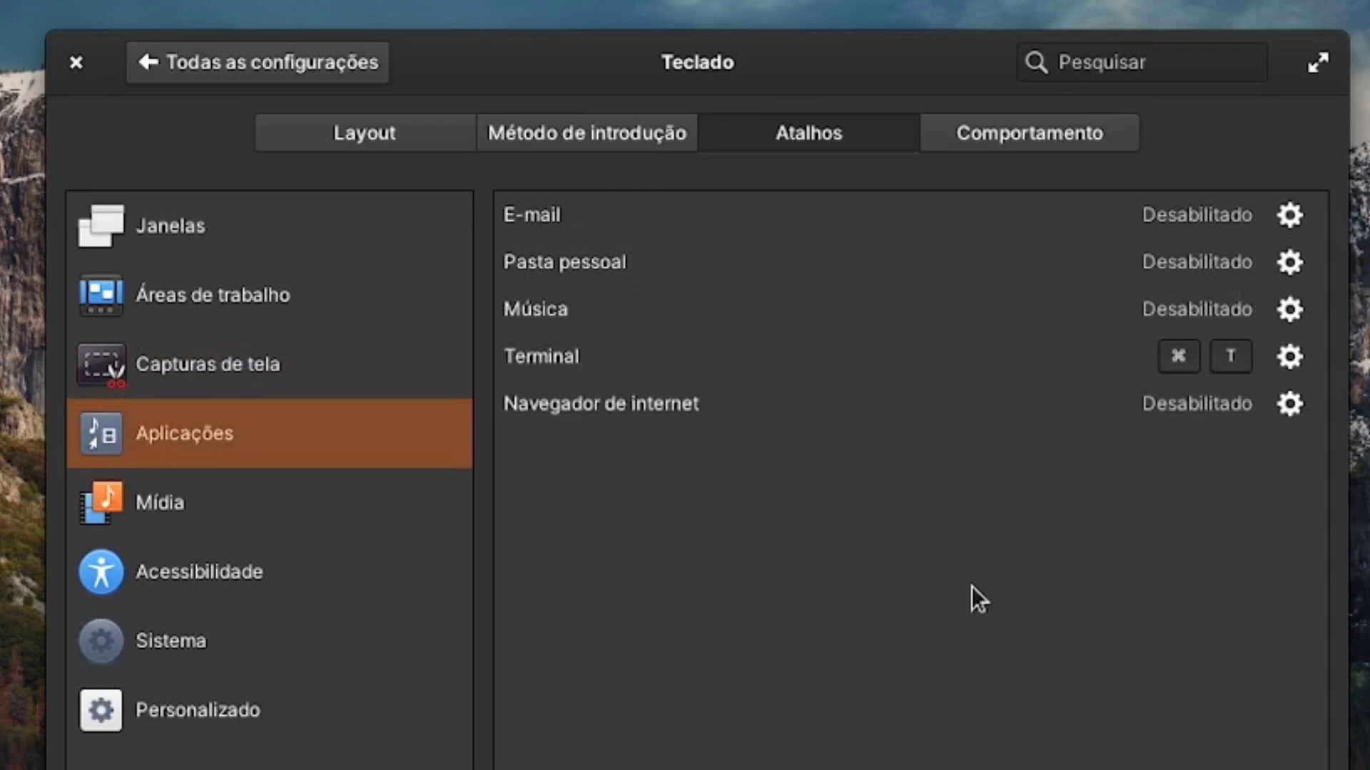
key(Down)
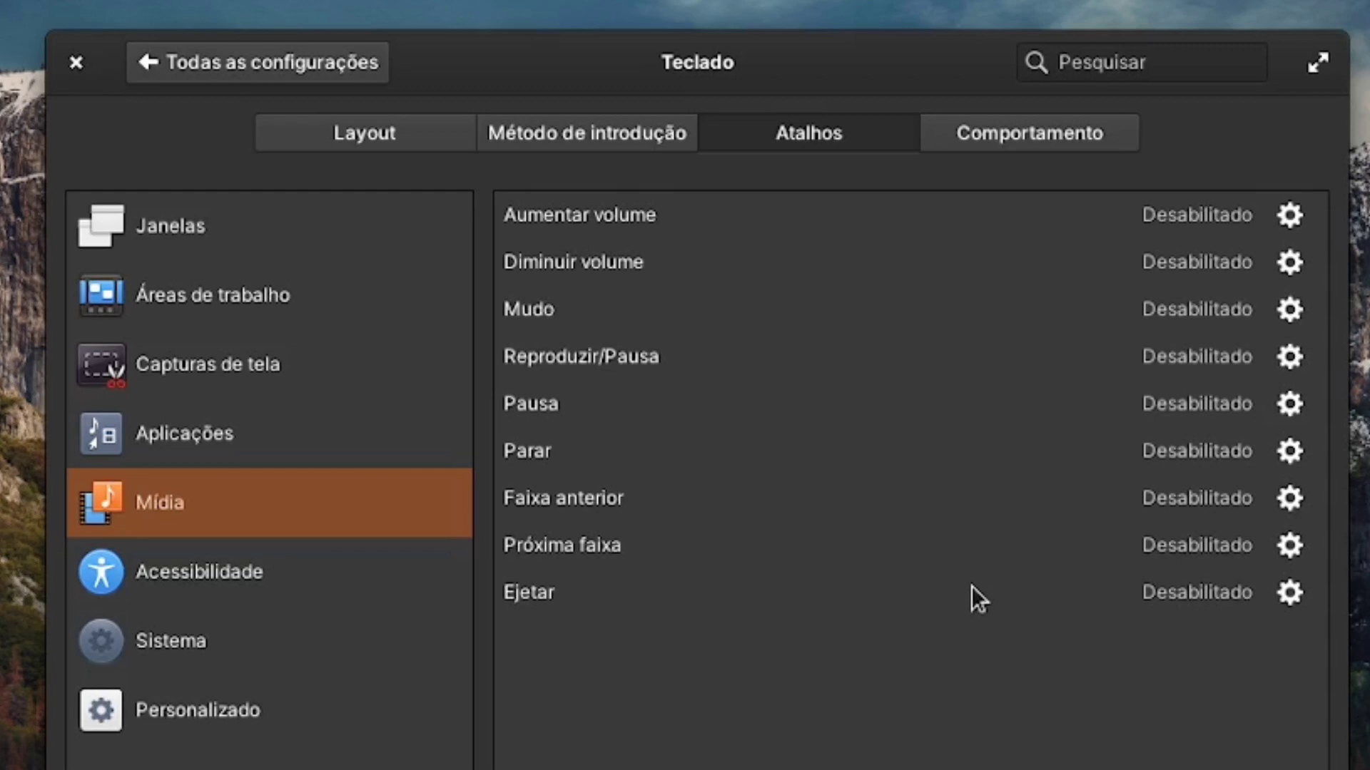
key(Down)
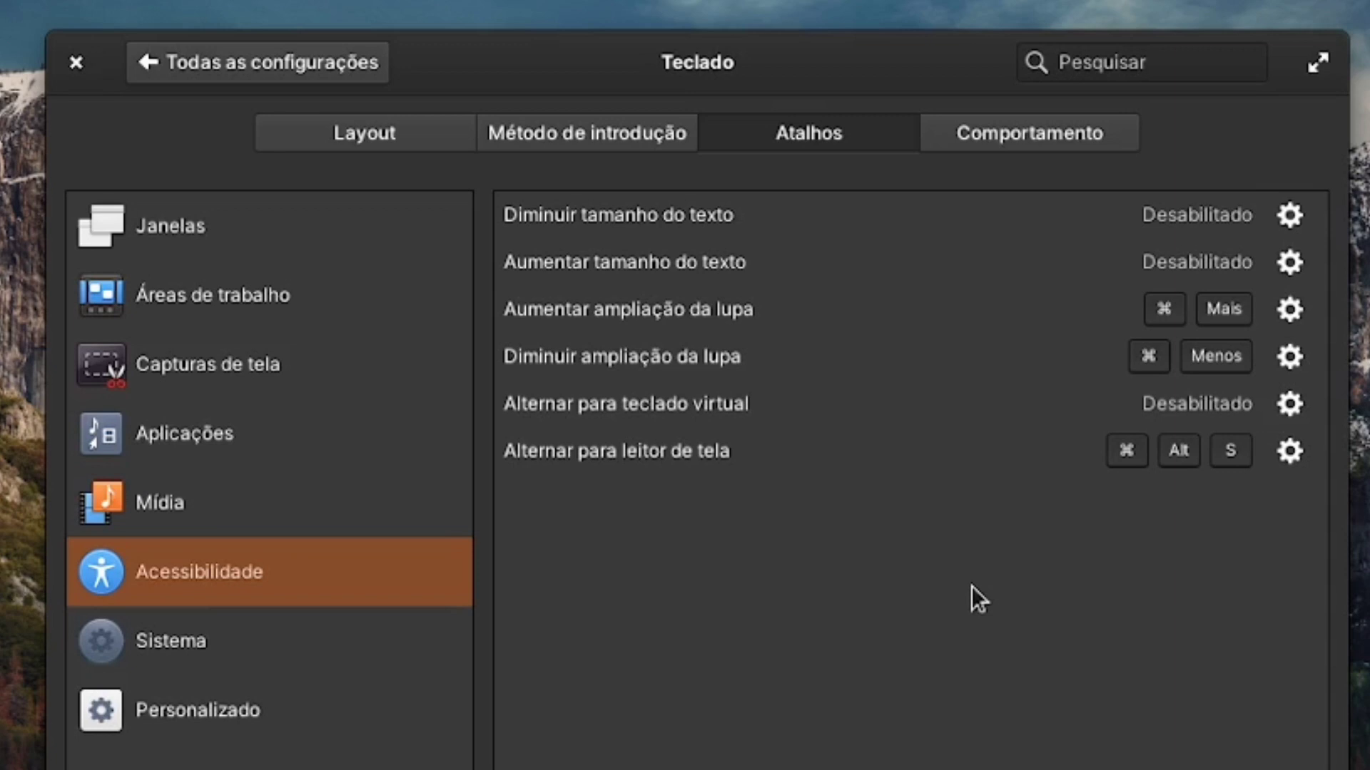
key(Down)
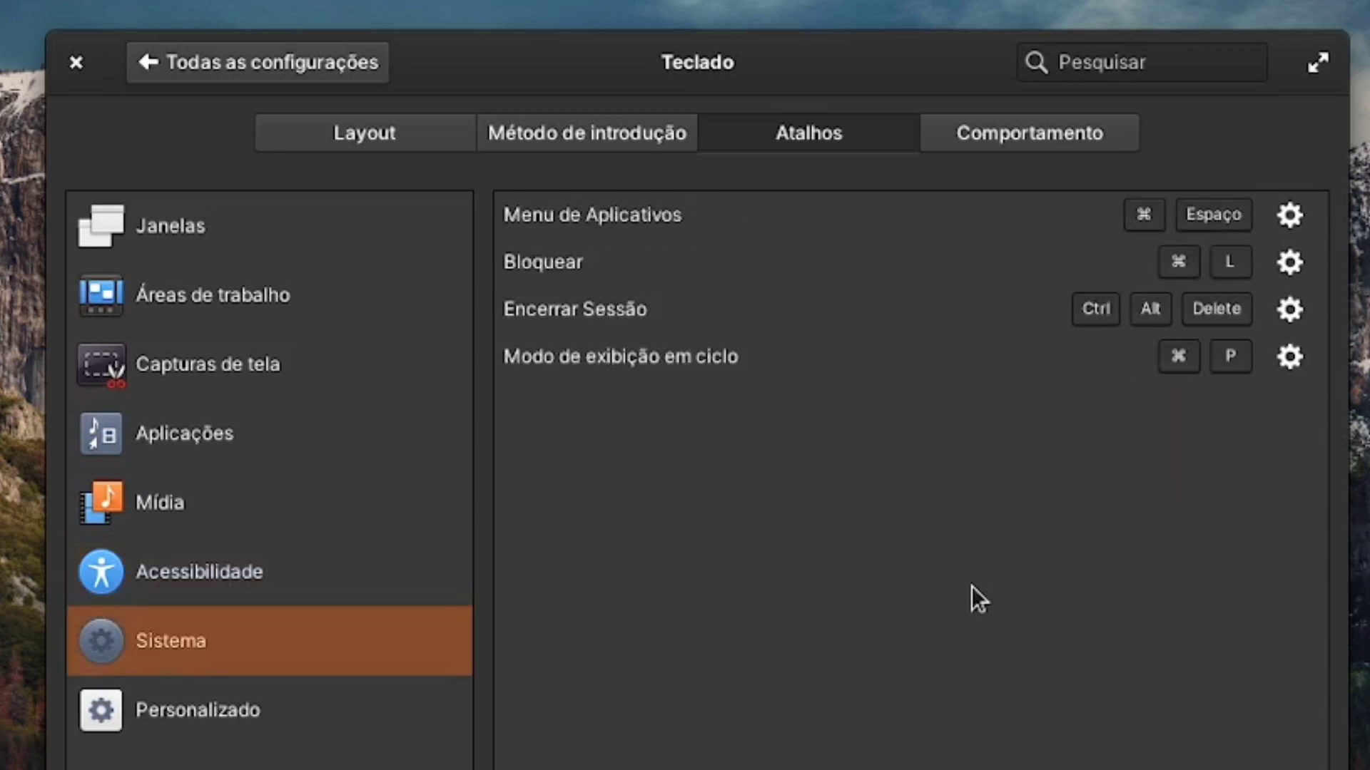
key(Up)
key(Up)
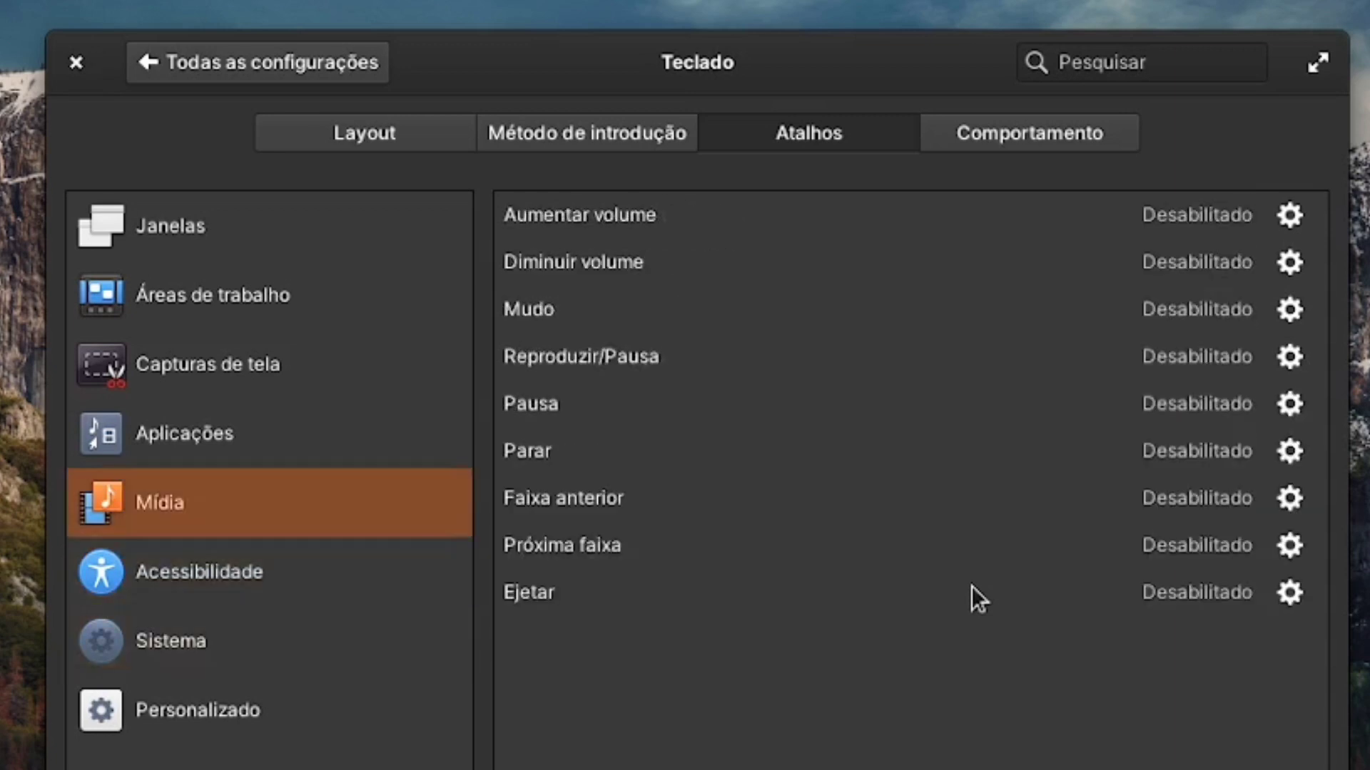
key(Down)
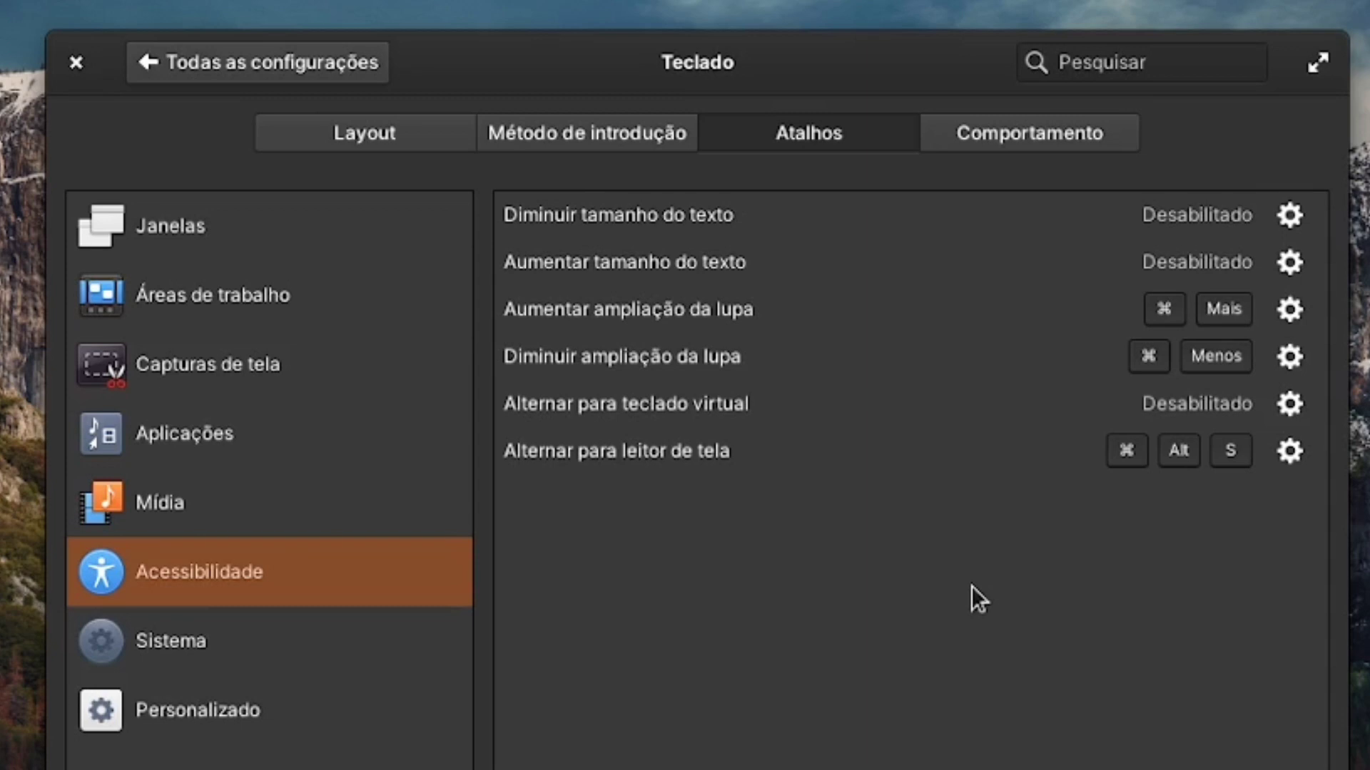
Look over the Mídia shortcuts from Aumentar volume to Reproduzir/Pausa, and close the keyboard settings window
key(Tab)
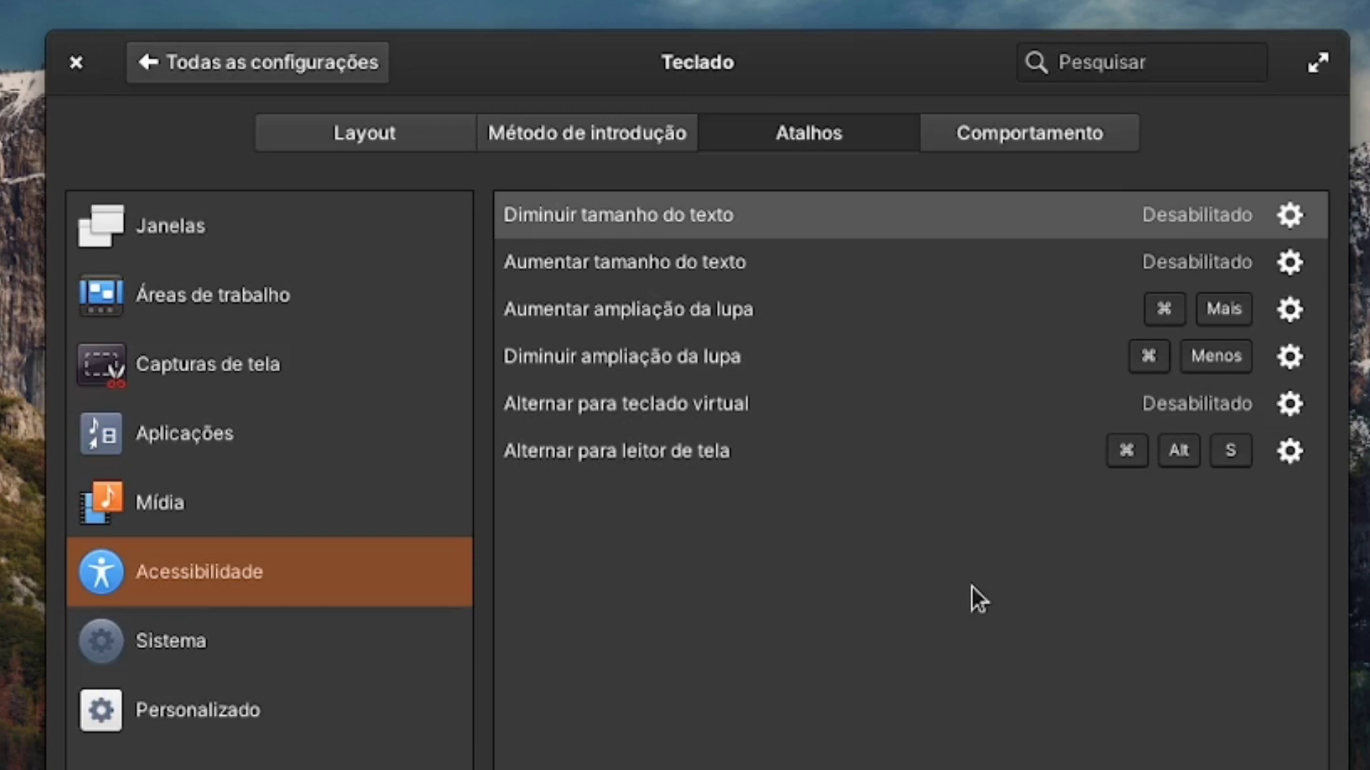
key(Up)
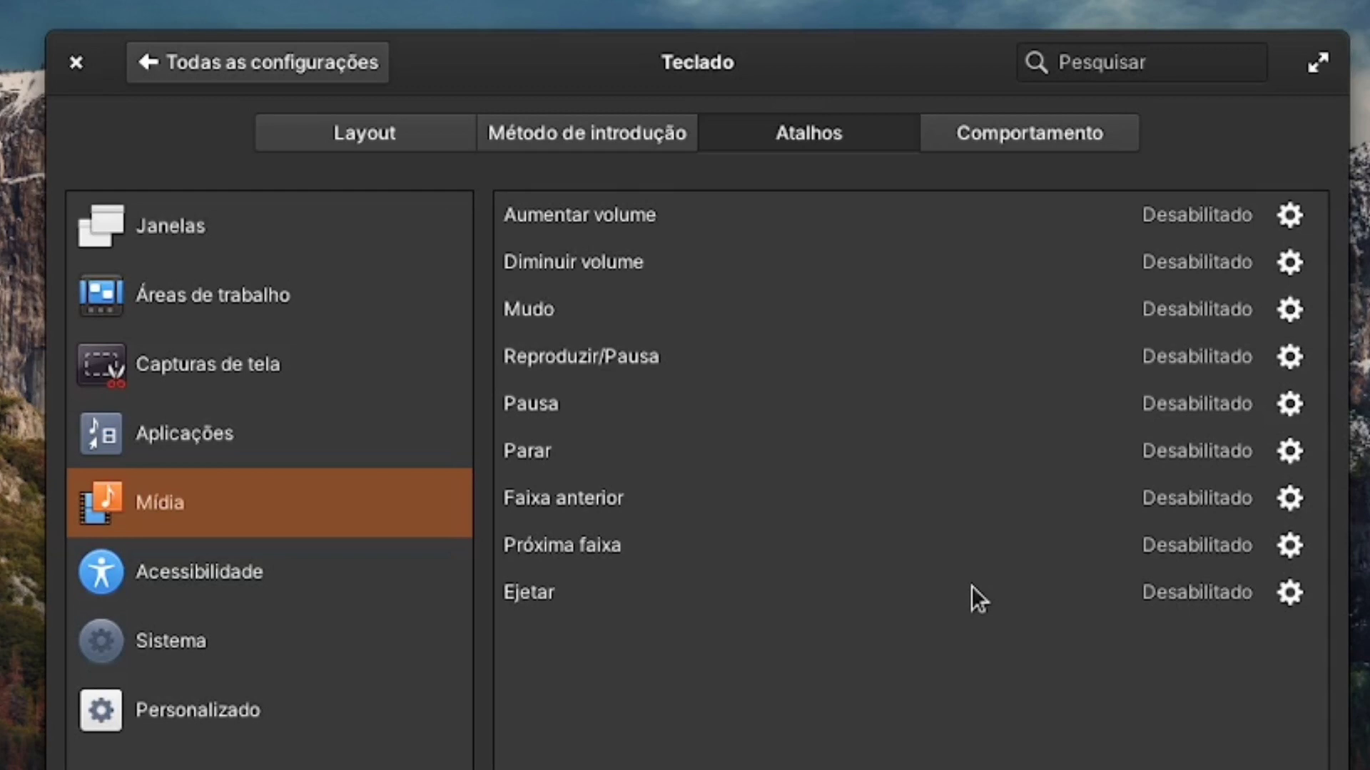
key(Tab)
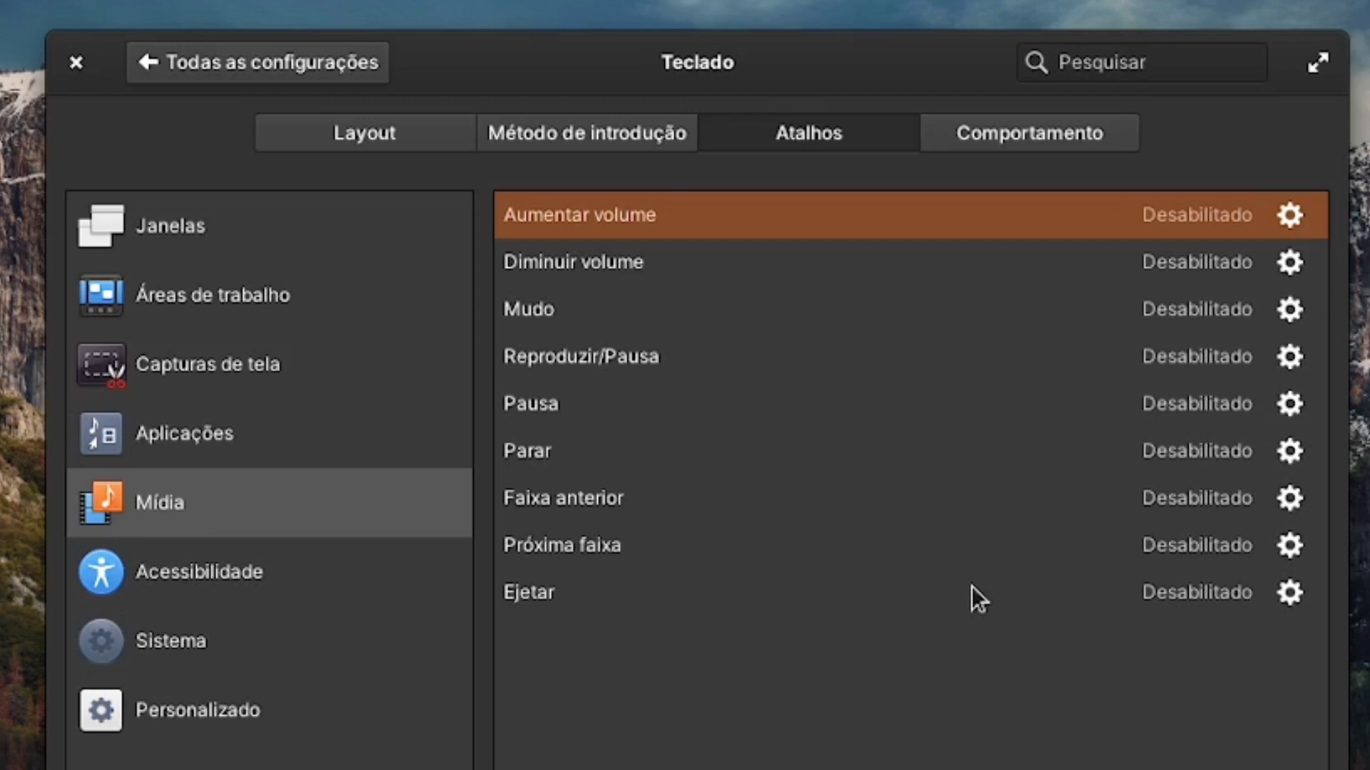
key(Down)
key(Down)
key(Down)
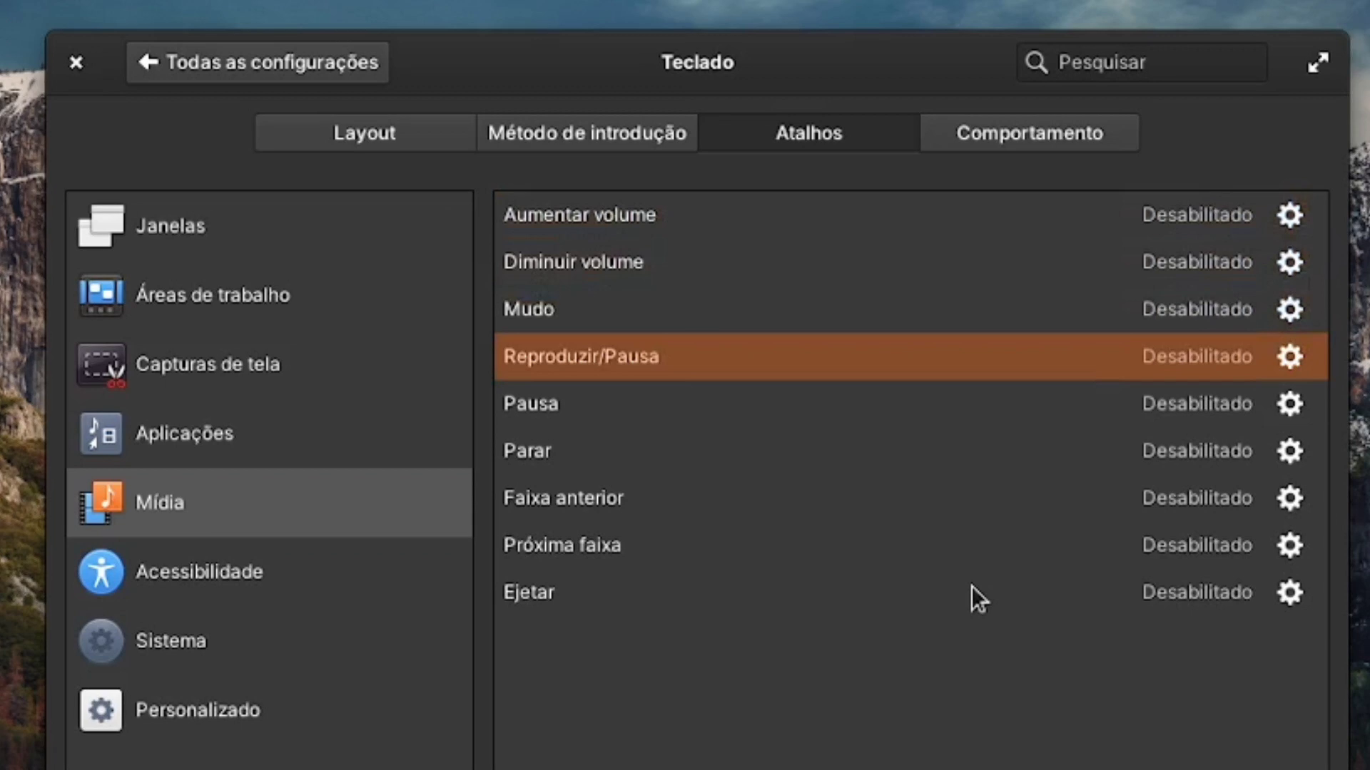
key(shift+Tab)
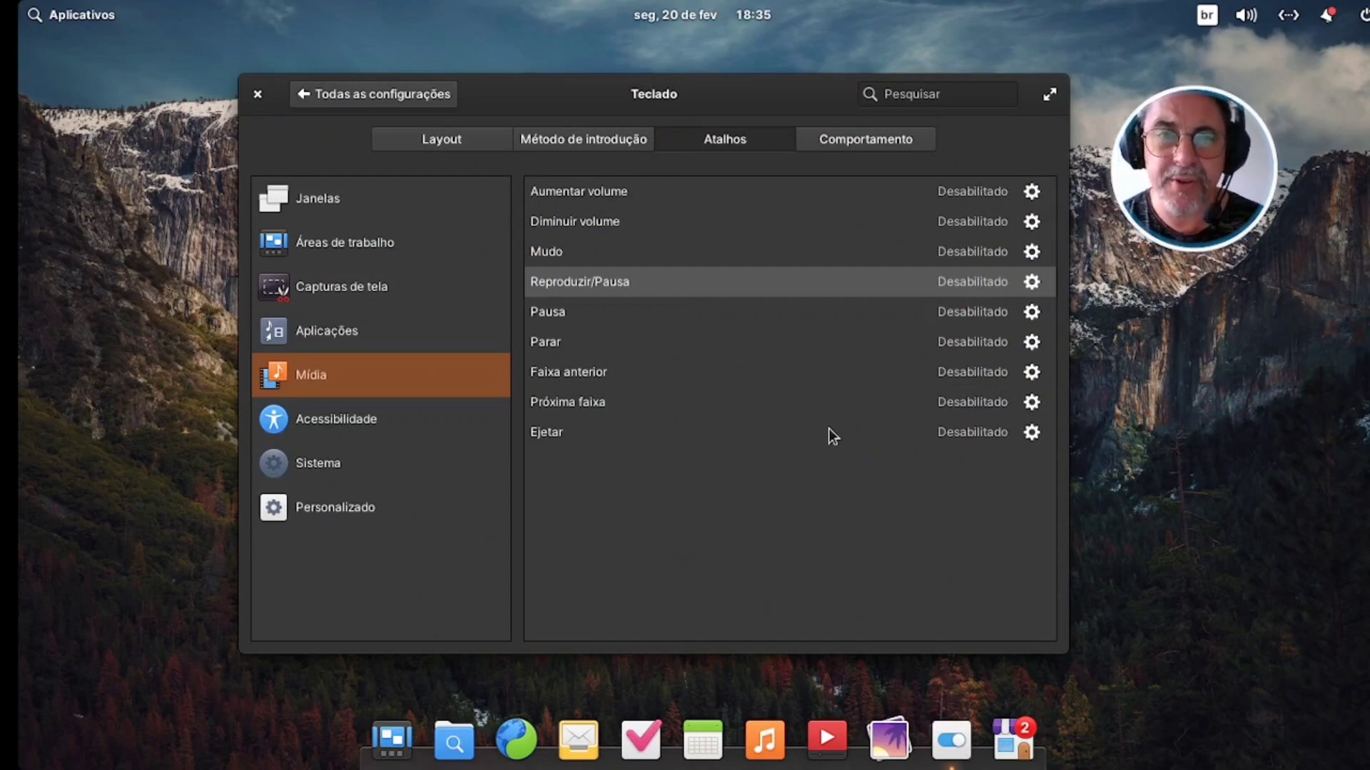
key(alt+F4)
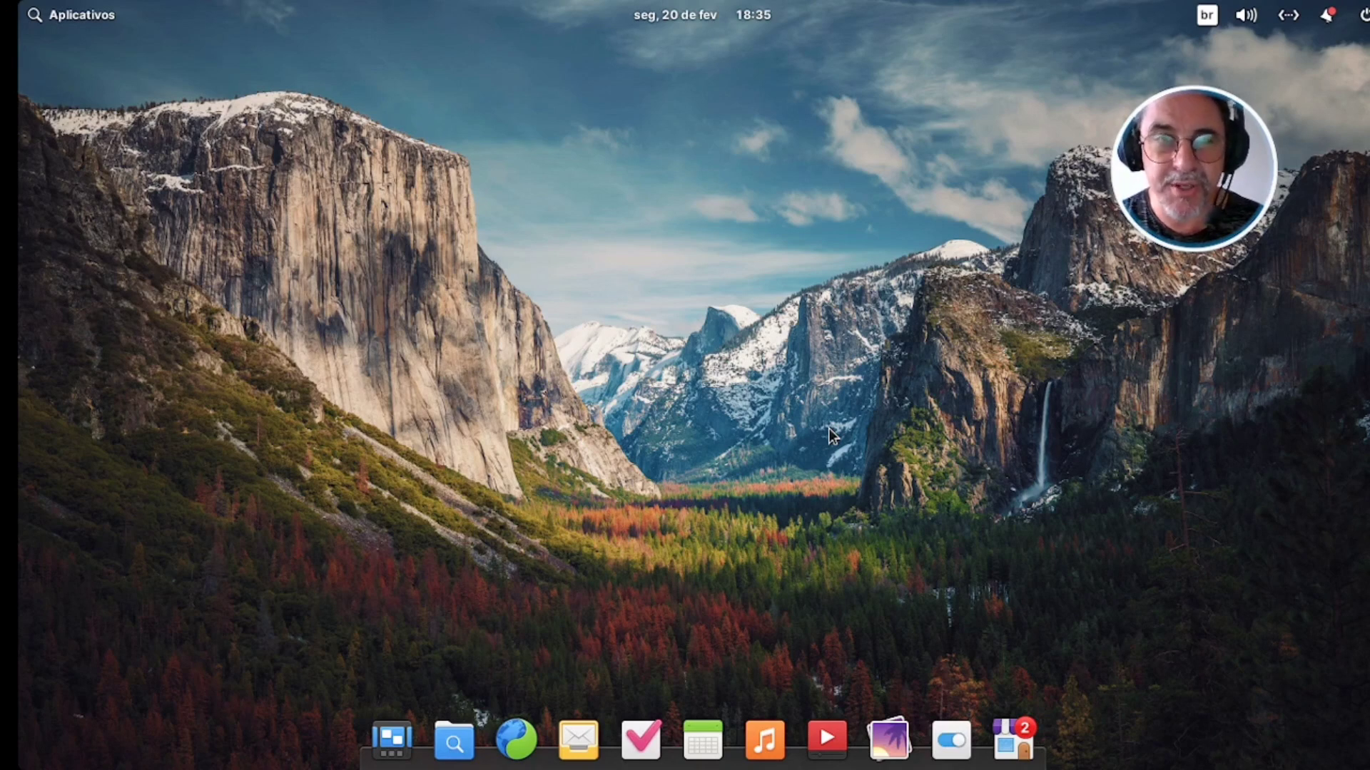
Open Arquivos from the applications menu and switch to its Imagens tab
key(super)
key(Down)
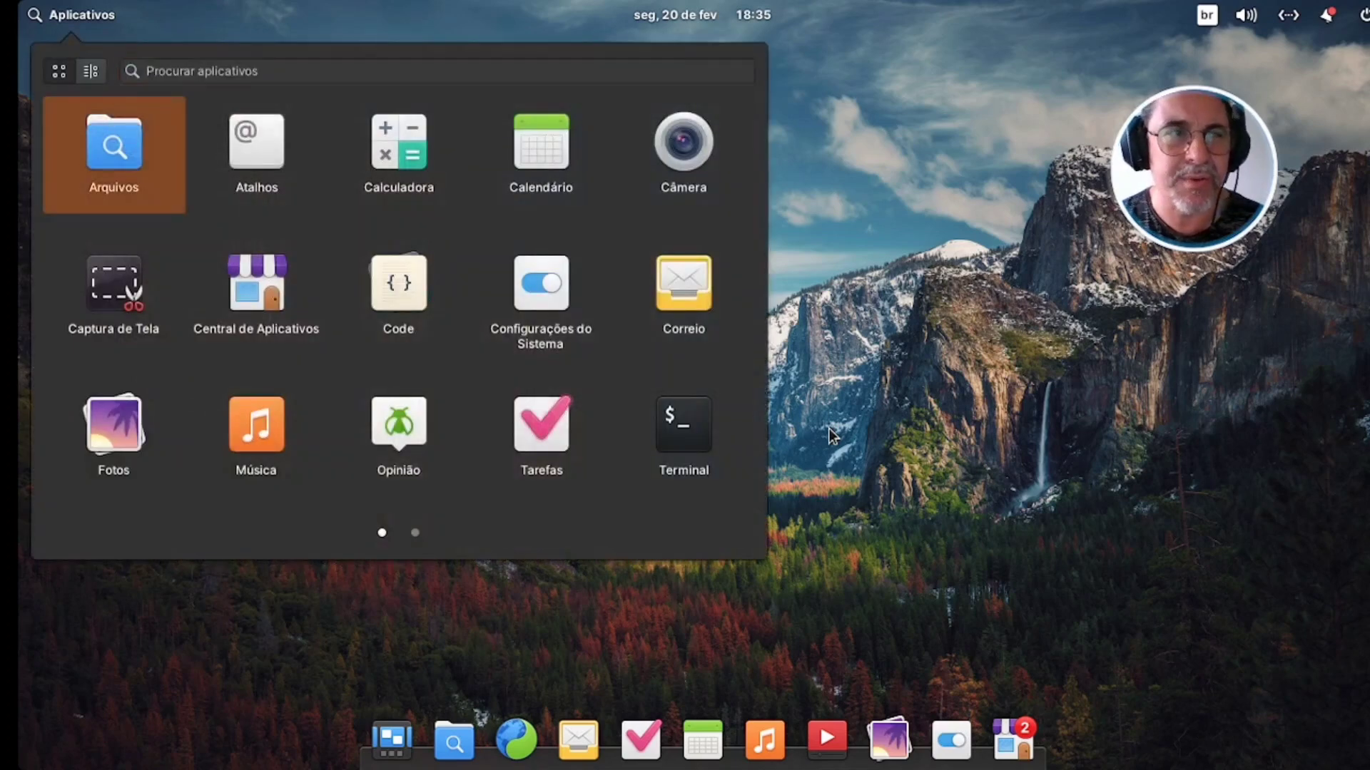
key(Escape)
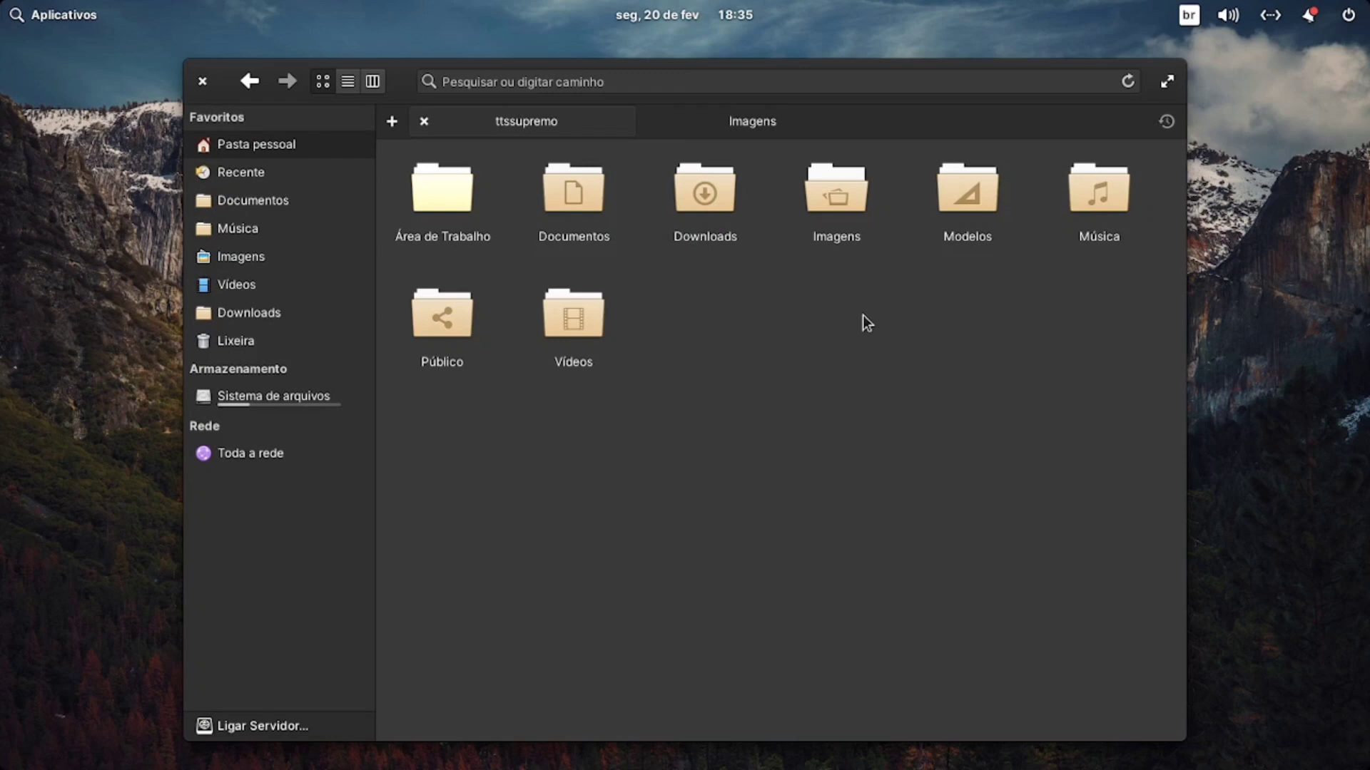
key(ctrl+Tab)
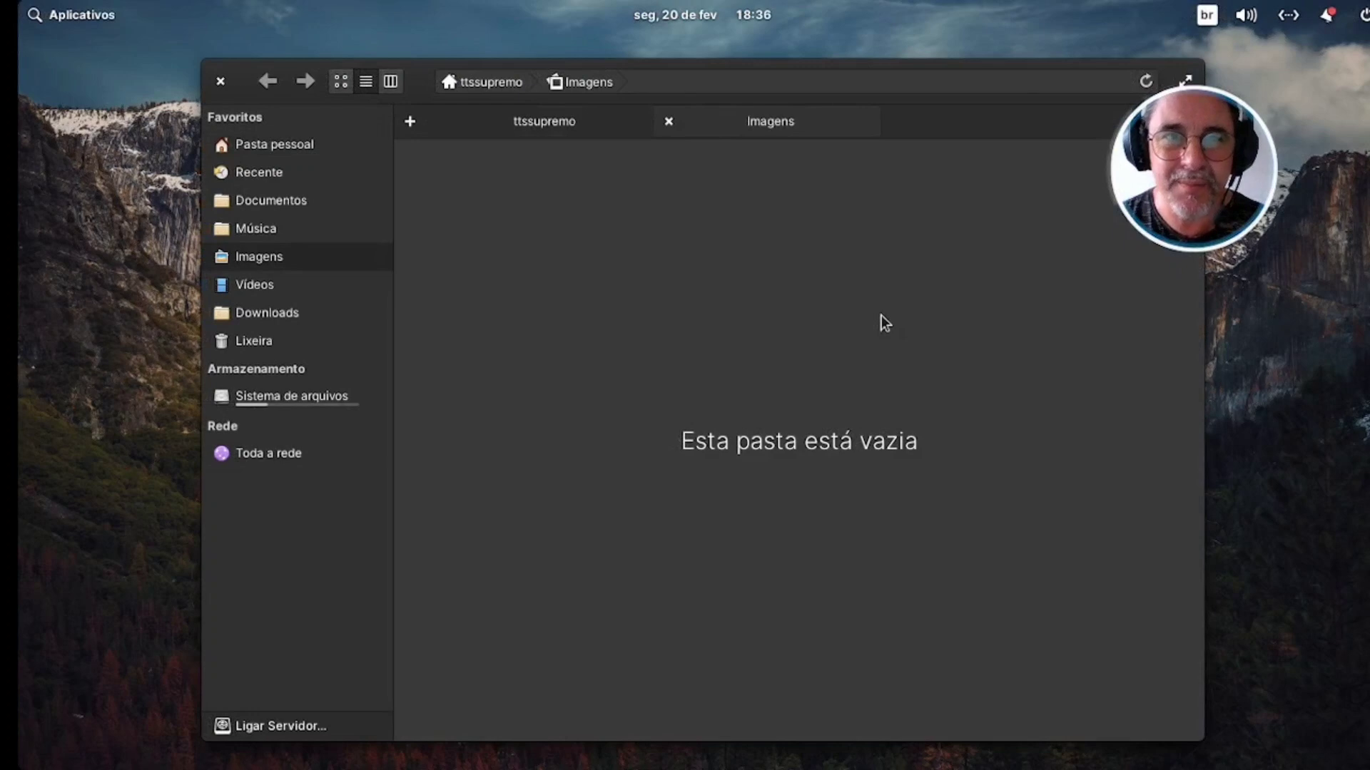
Try a search for "dfndm" in the Imagens folder, cancel it and close the file manager window
key(super)
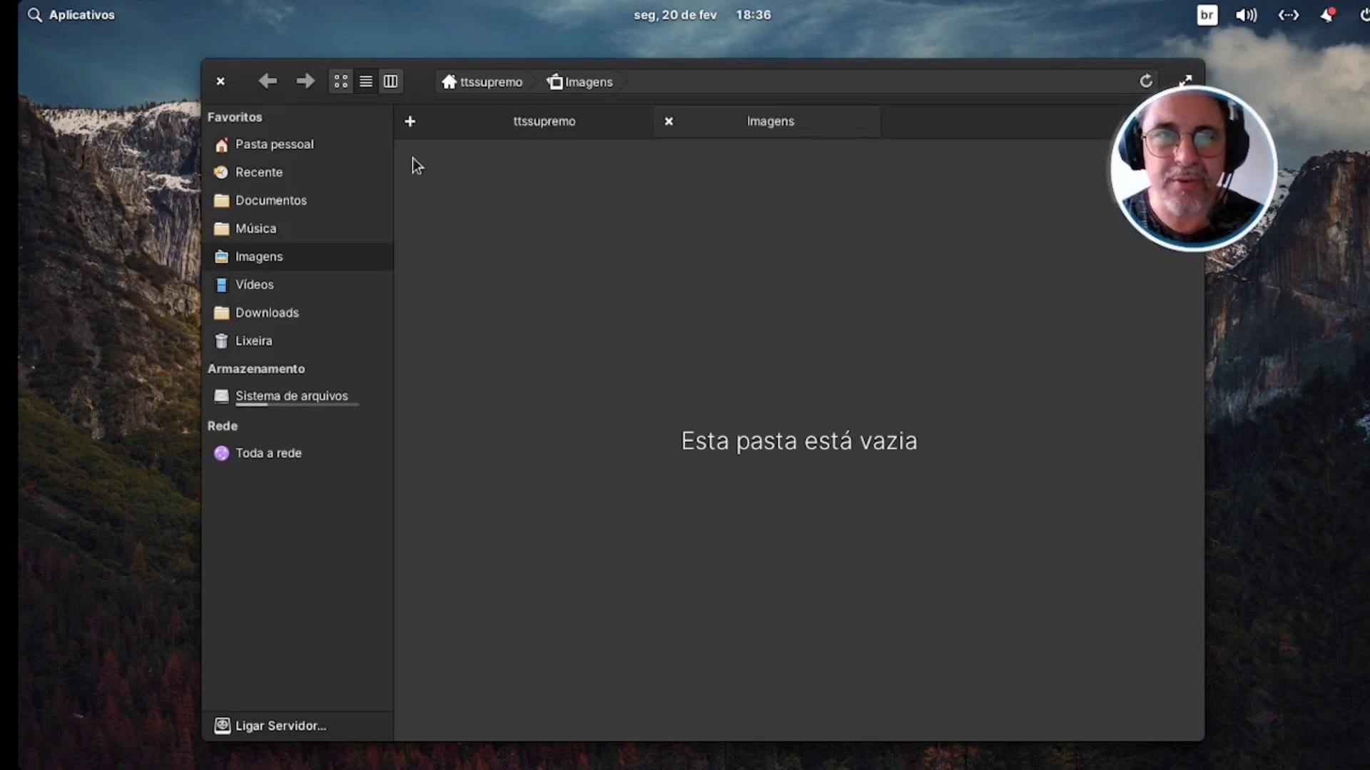
text(afise)
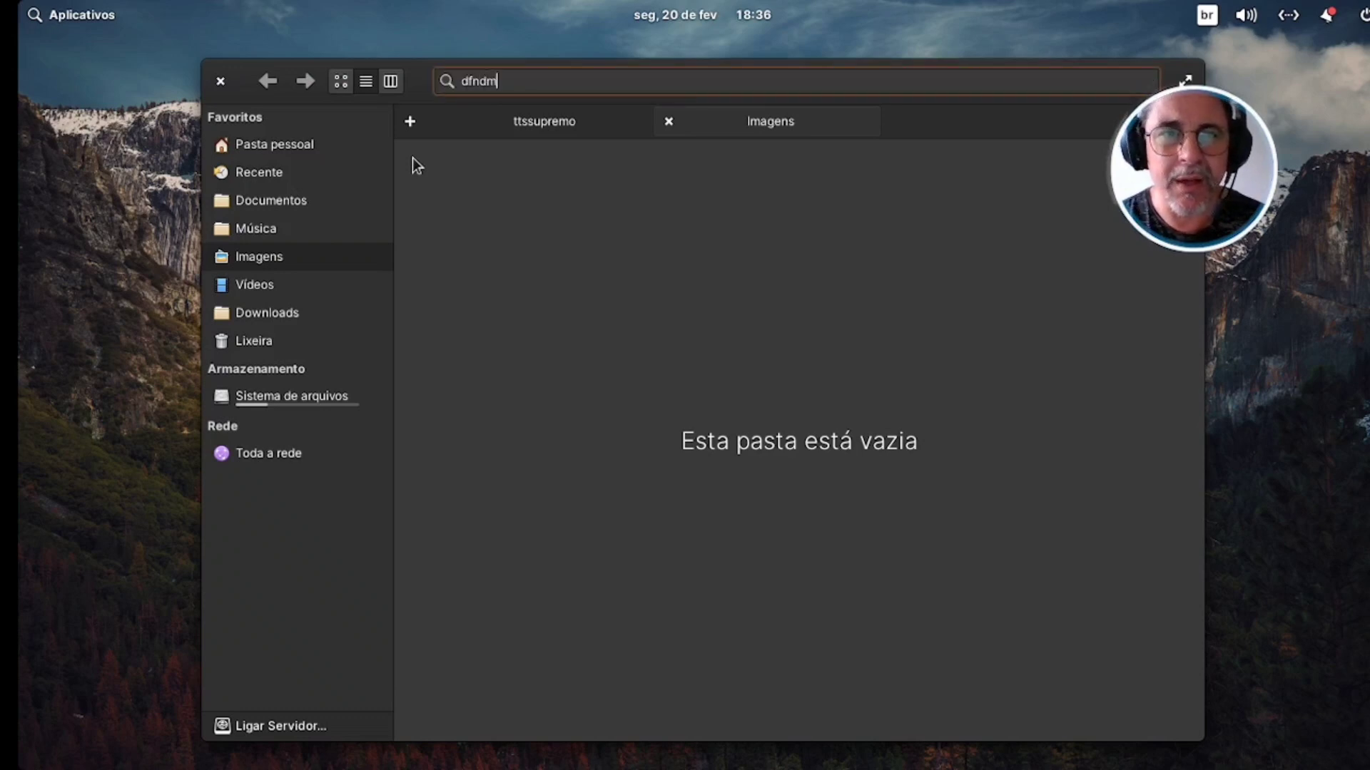
key(Escape)
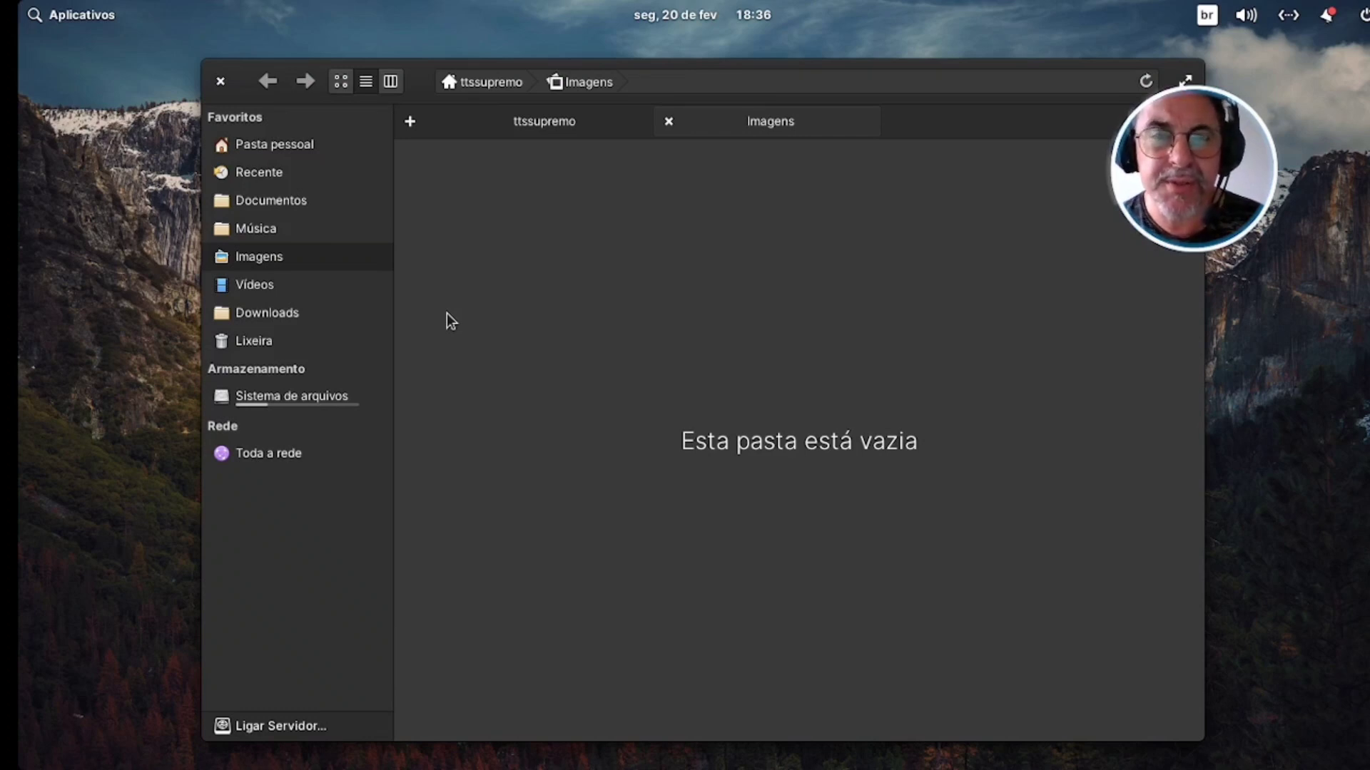
key(alt+F4)
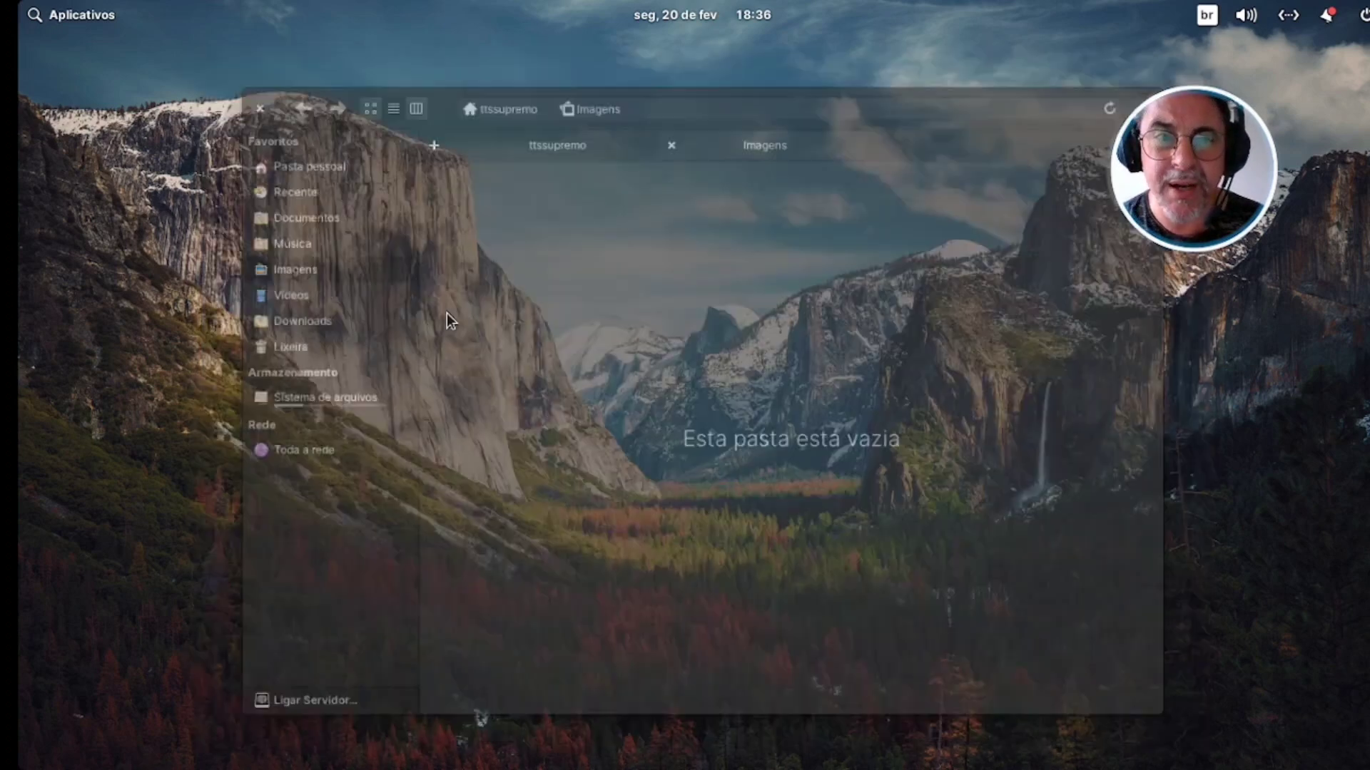